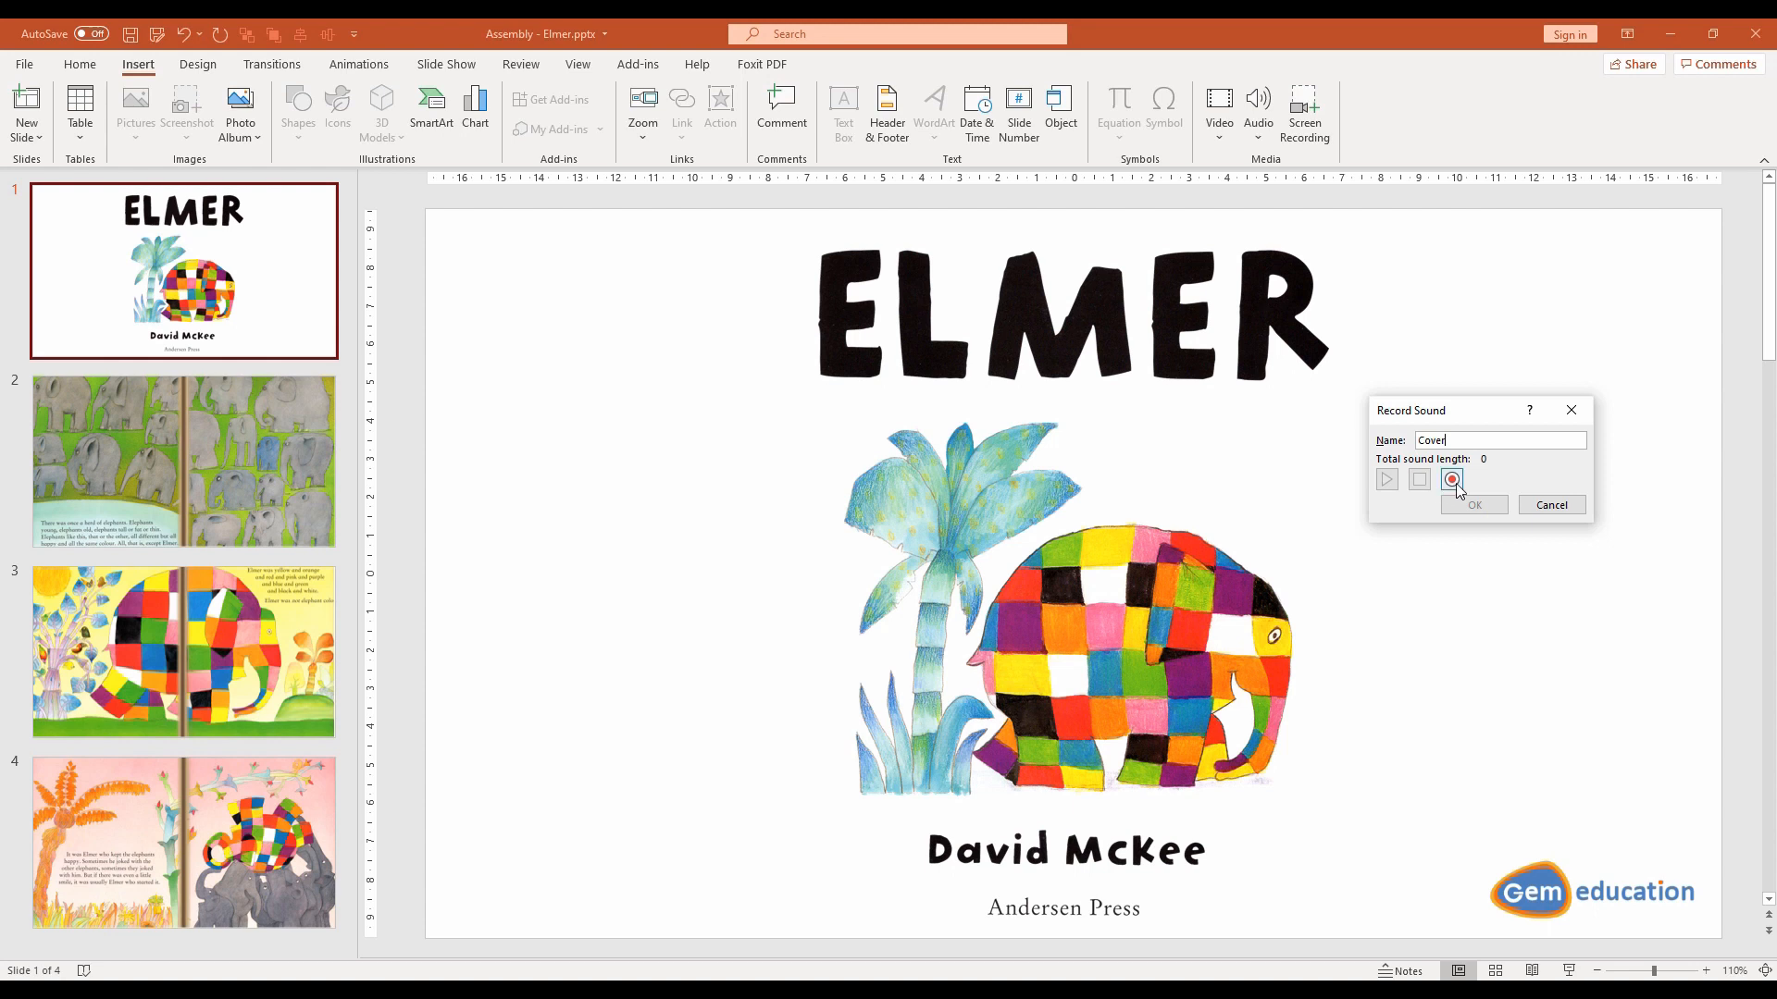
# Record the narration named Cover, play it back, and insert it on slide 1
pyautogui.click(1455, 481)
pyautogui.click(1421, 480)
pyautogui.click(1386, 480)
pyautogui.click(1464, 512)
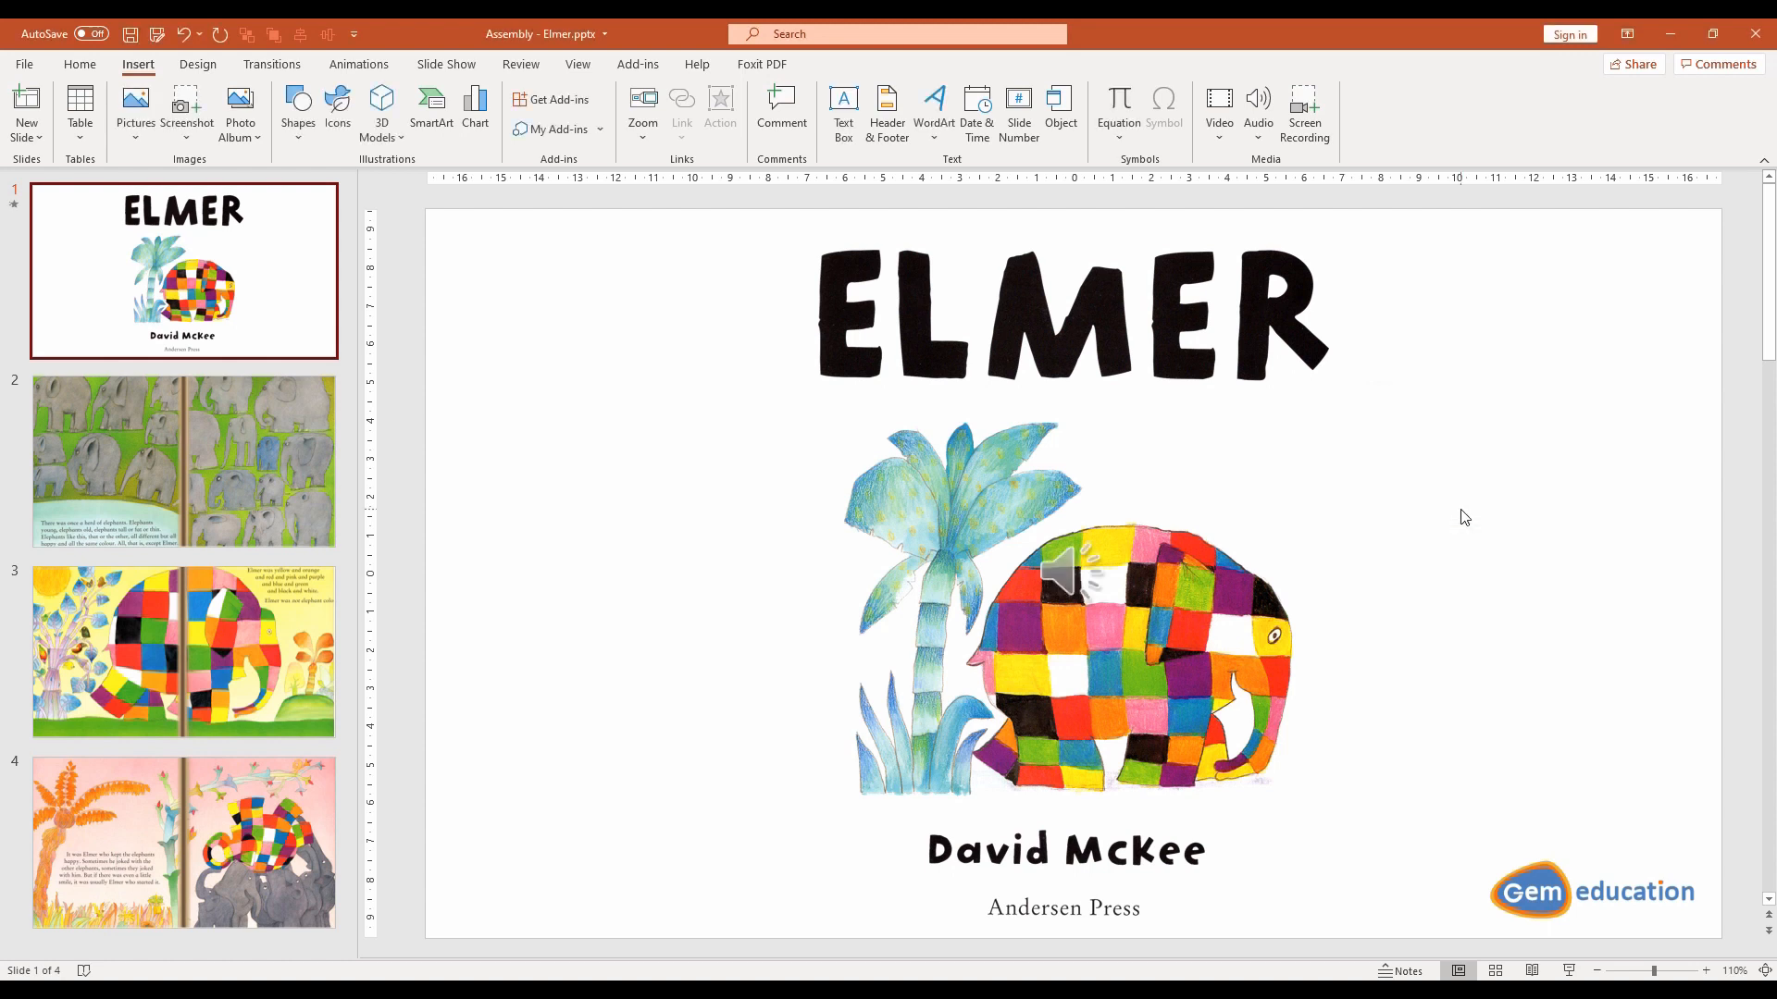
# Move the cover narration's audio icon off the slide, just beyond its left edge
pyautogui.moveTo(1074, 578)
pyautogui.moveTo(1073, 578); pyautogui.dragTo(708, 552)
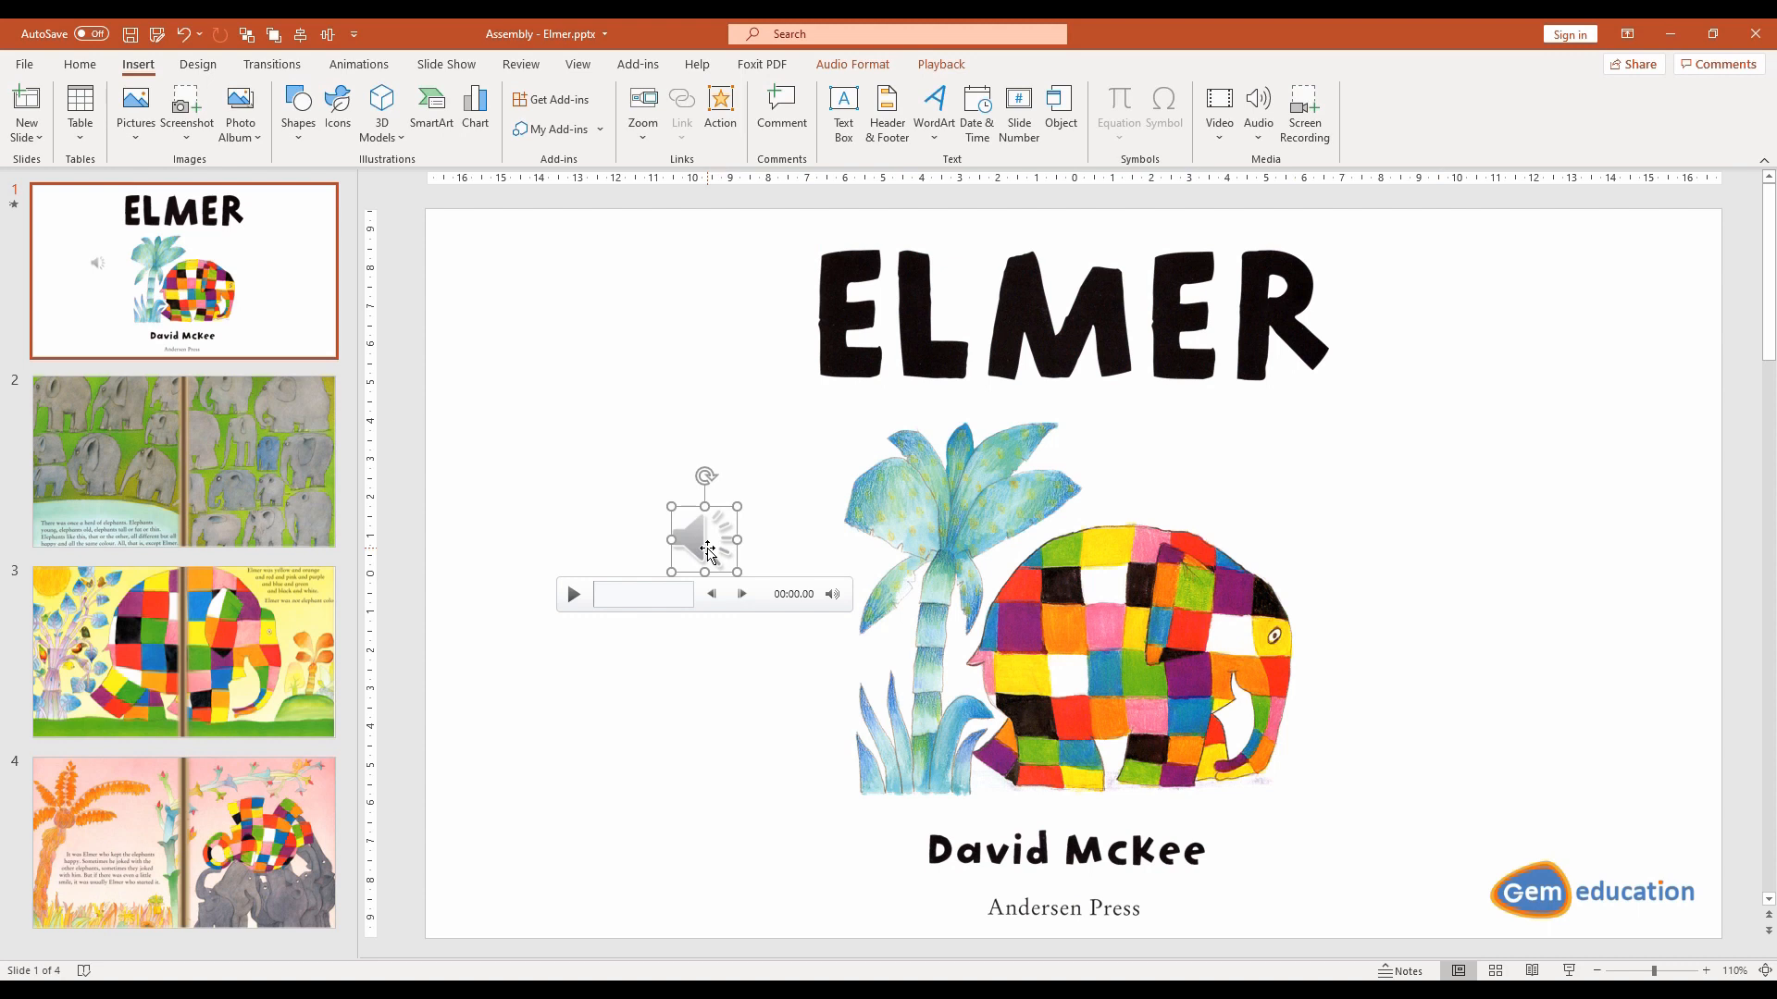
pyautogui.moveTo(702, 529); pyautogui.dragTo(390, 504)
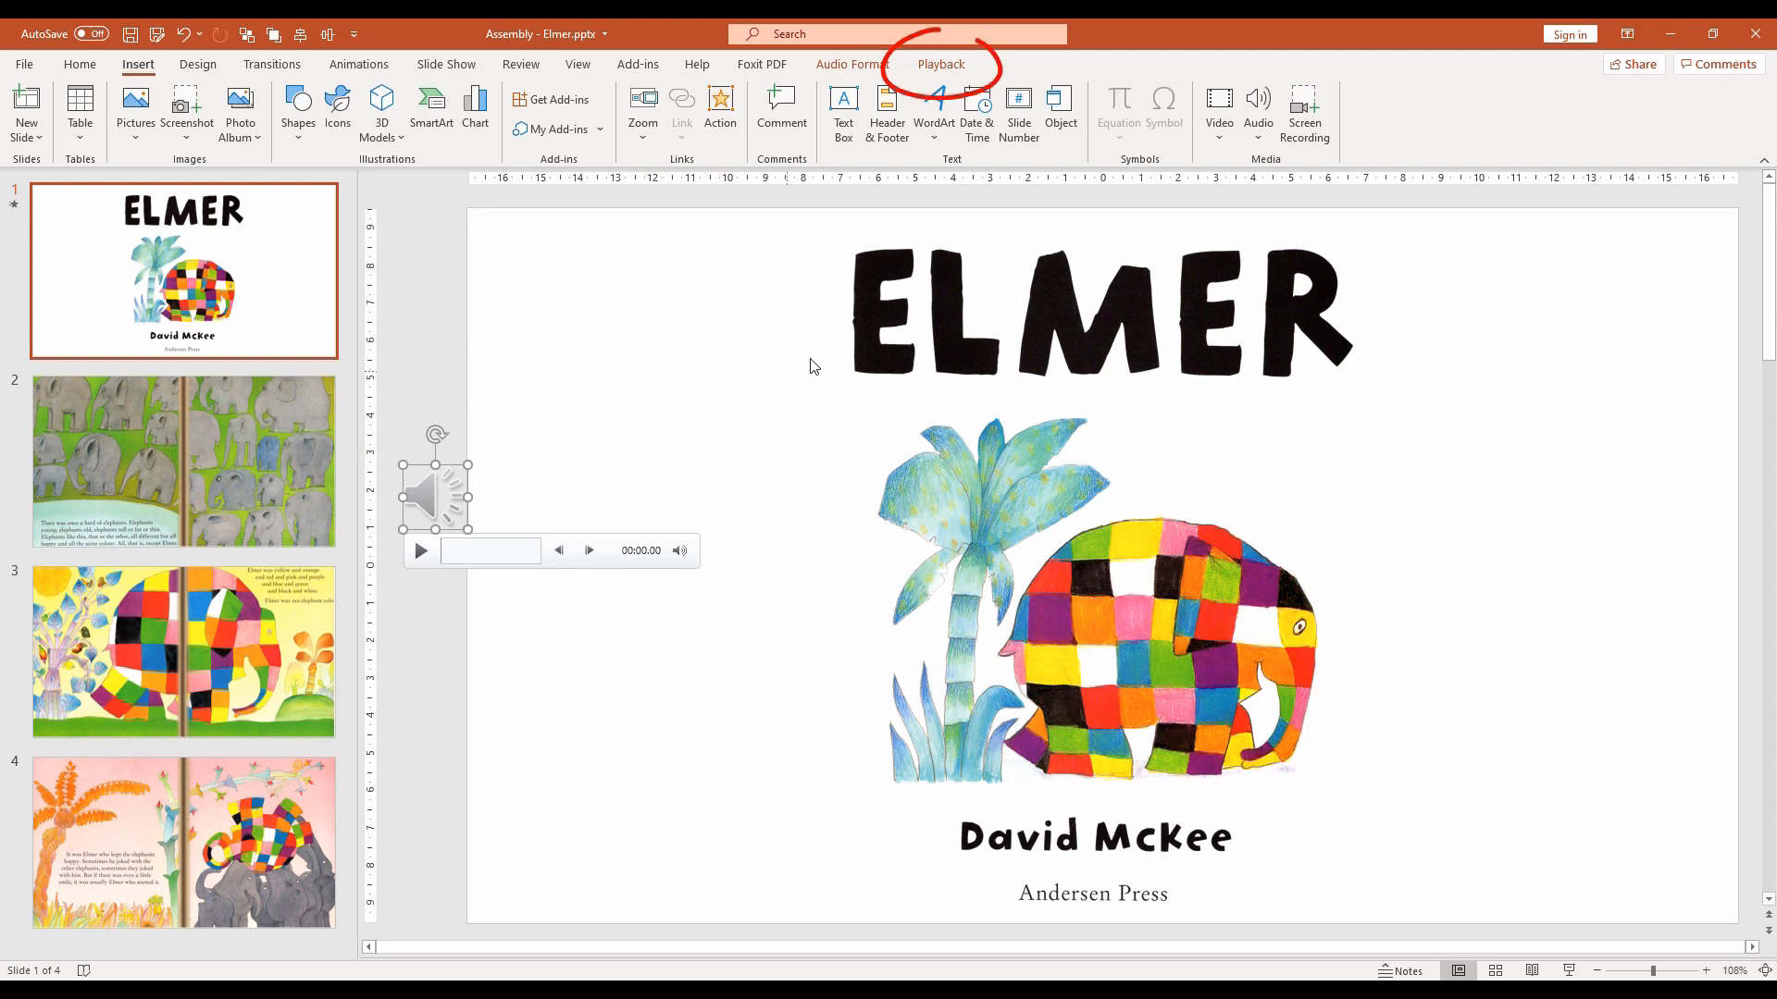
# Set the cover narration to start automatically and test it by running the slide show from slide 1
pyautogui.click(958, 73)
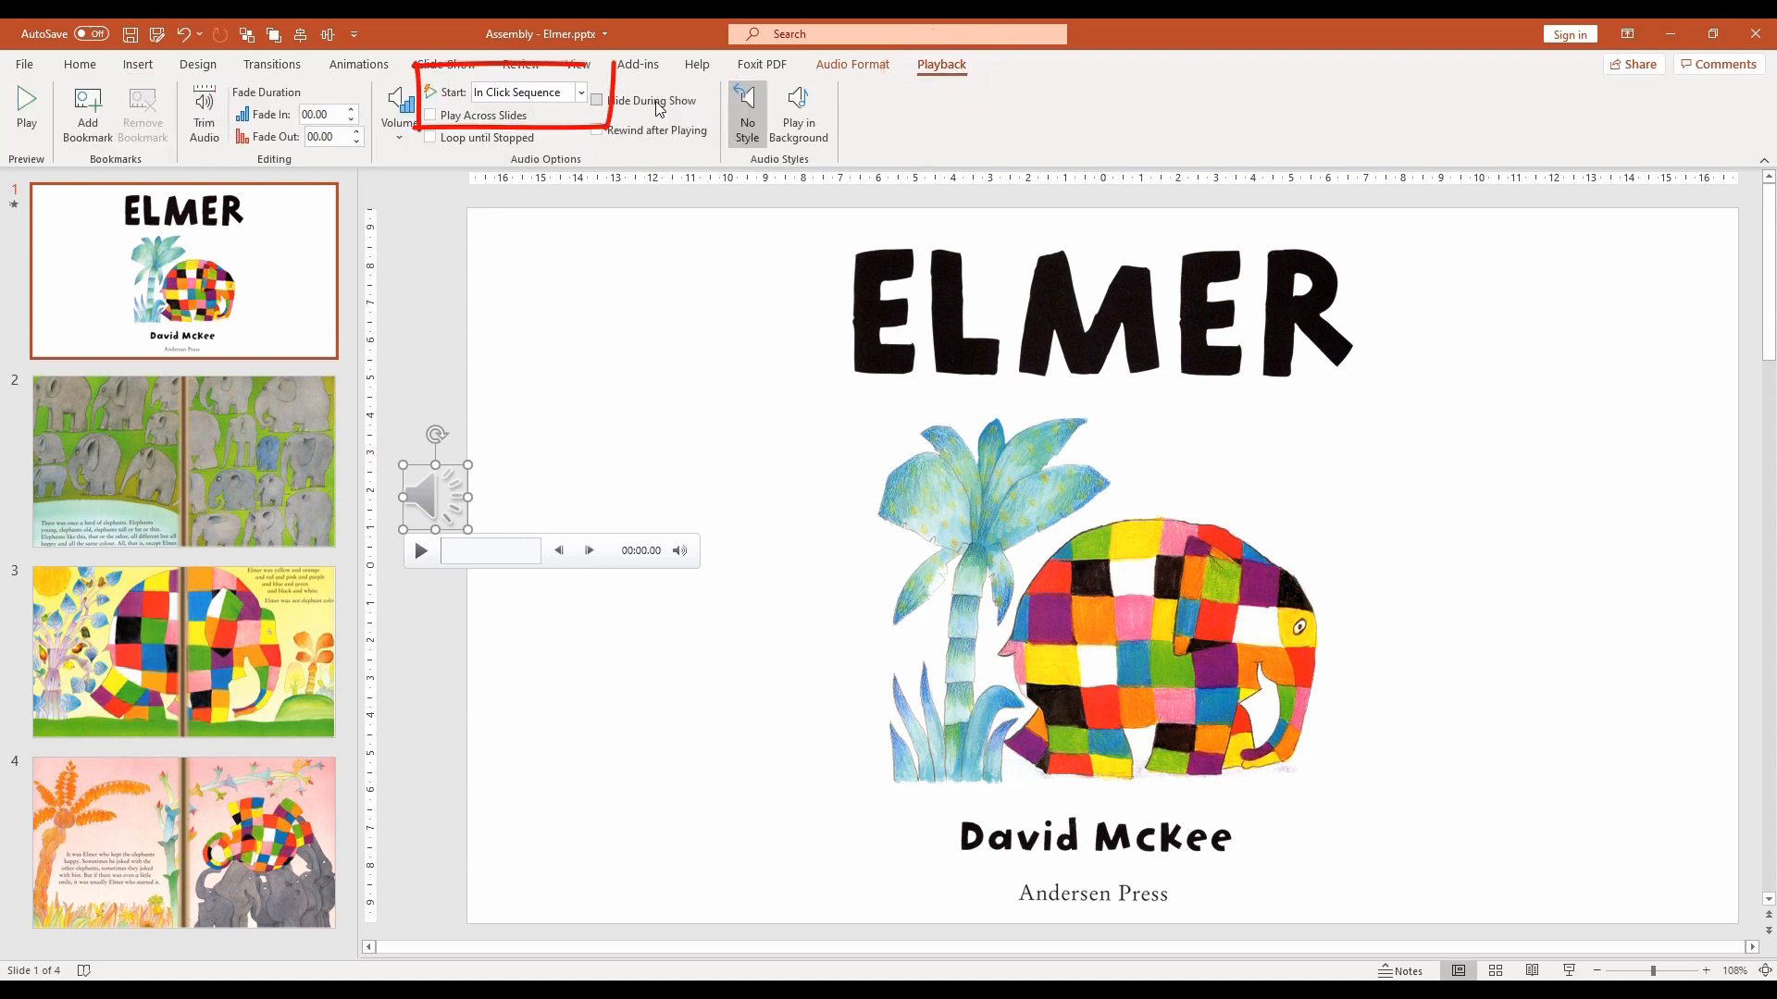
pyautogui.click(583, 93)
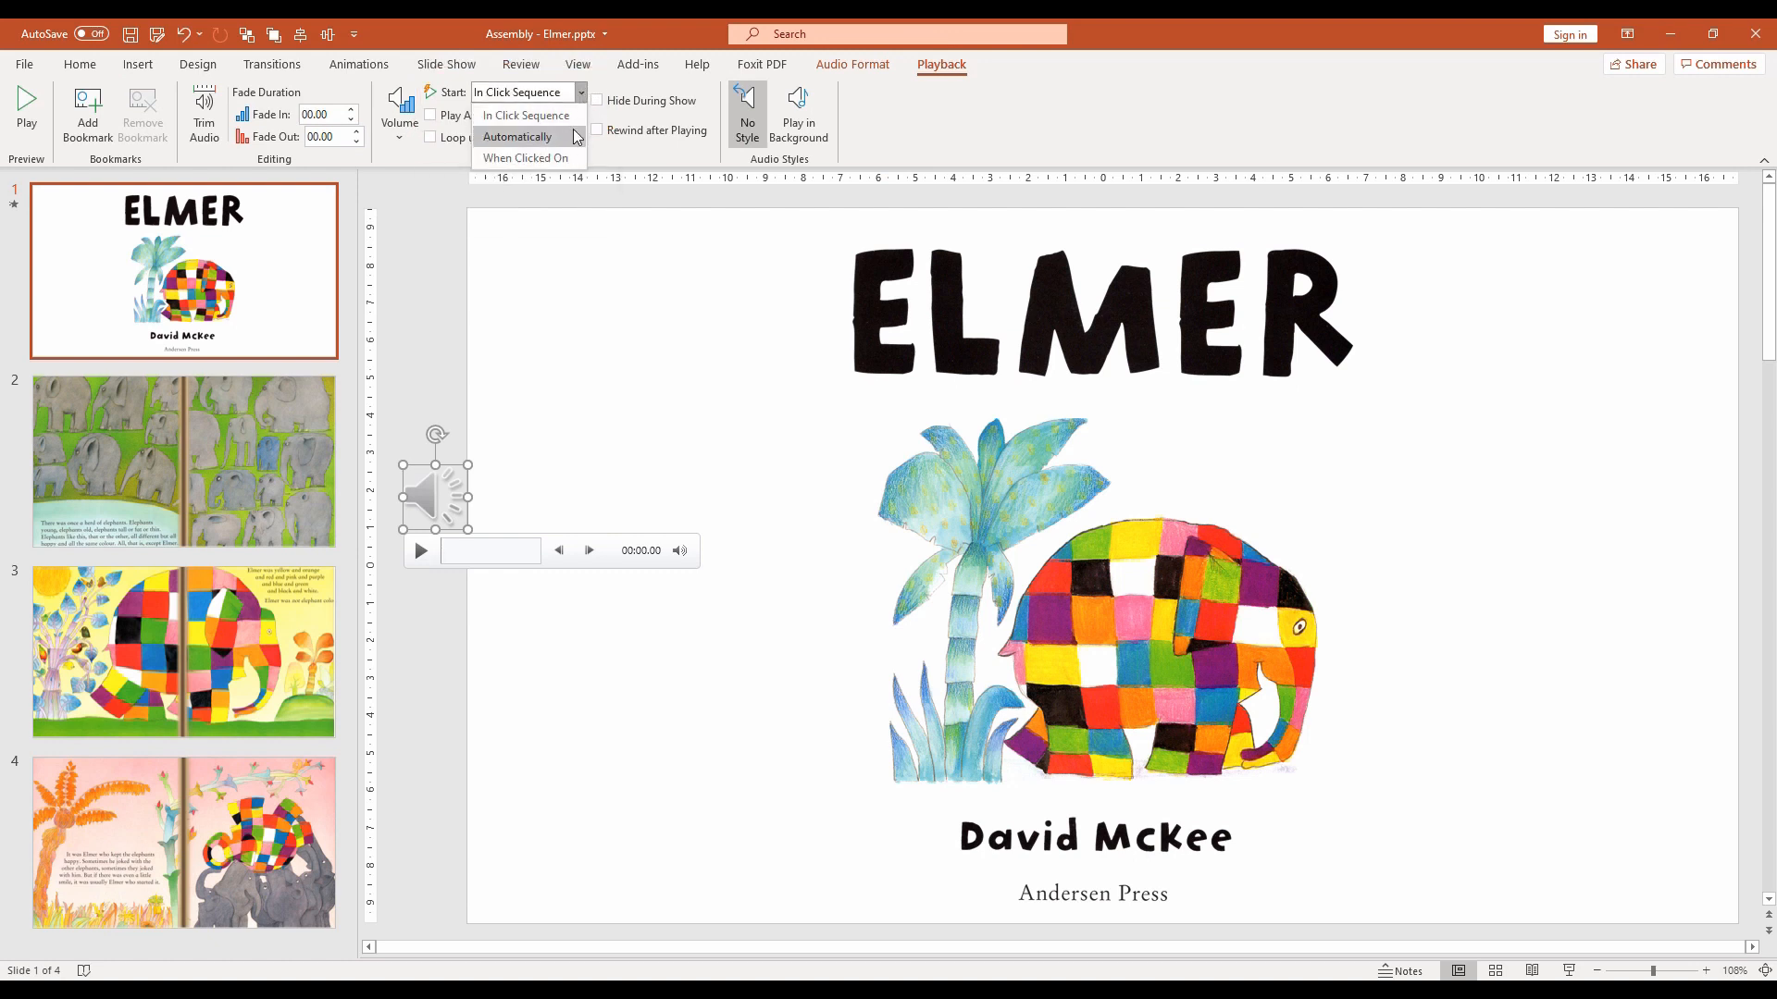
pyautogui.click(569, 136)
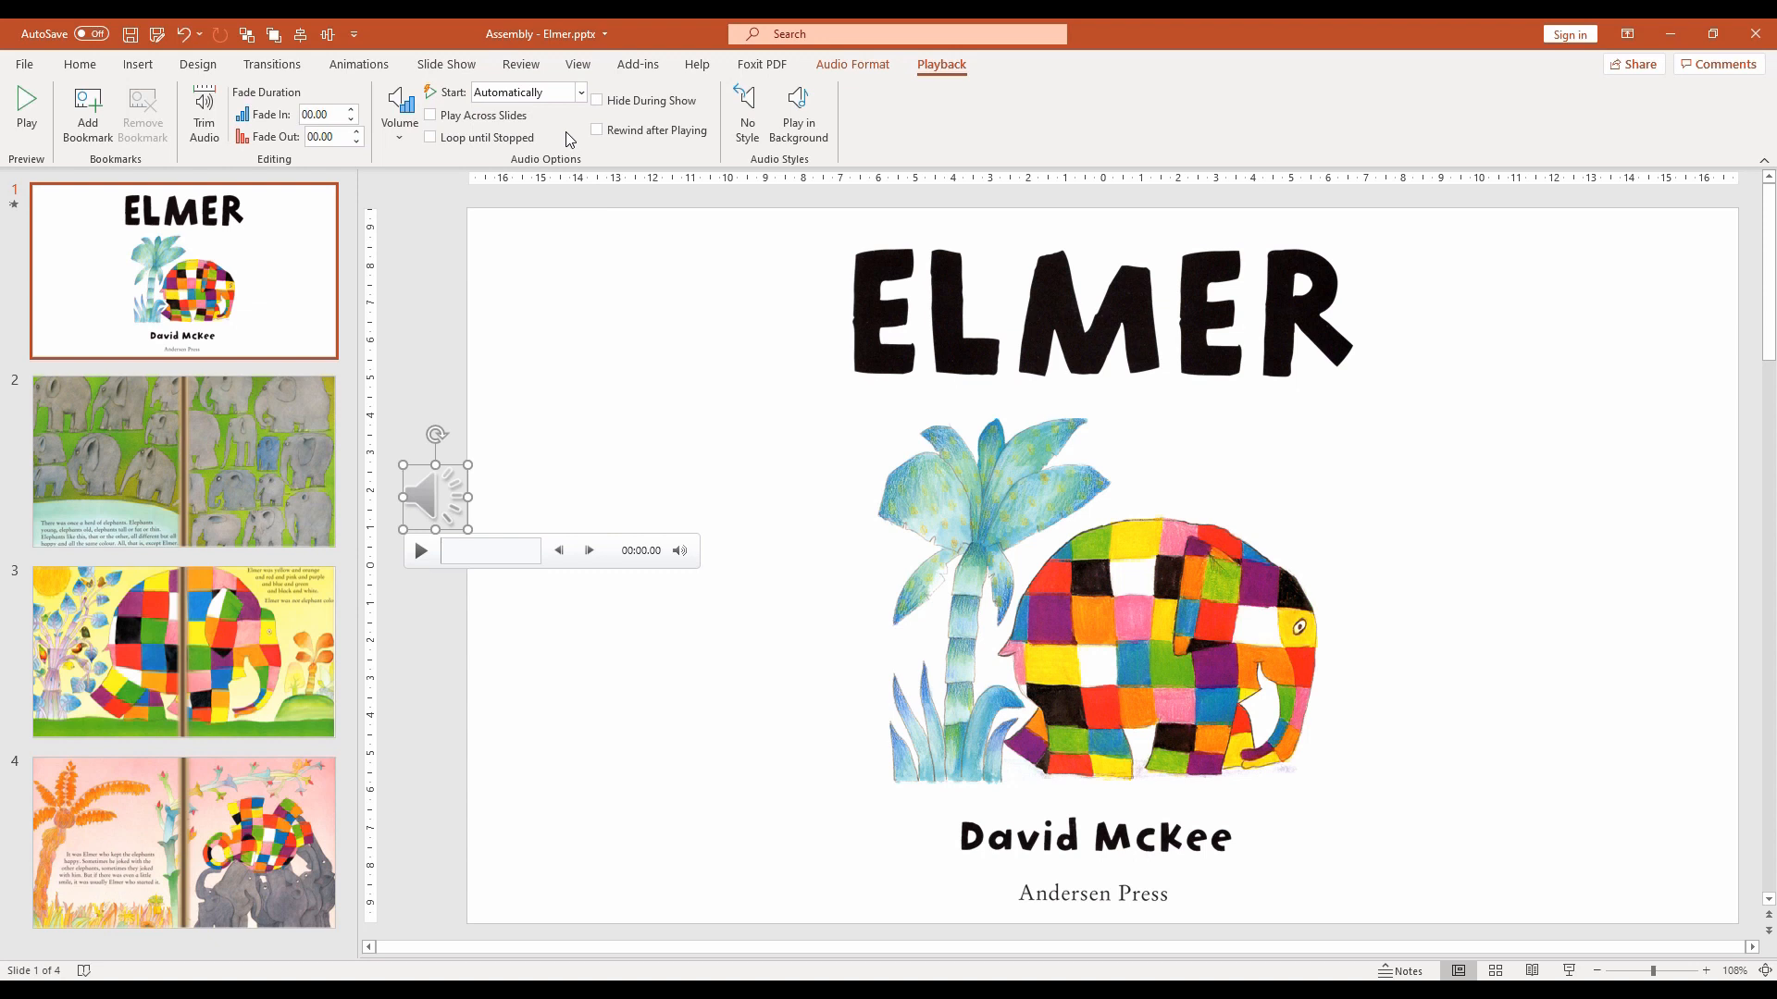
pyautogui.click(535, 435)
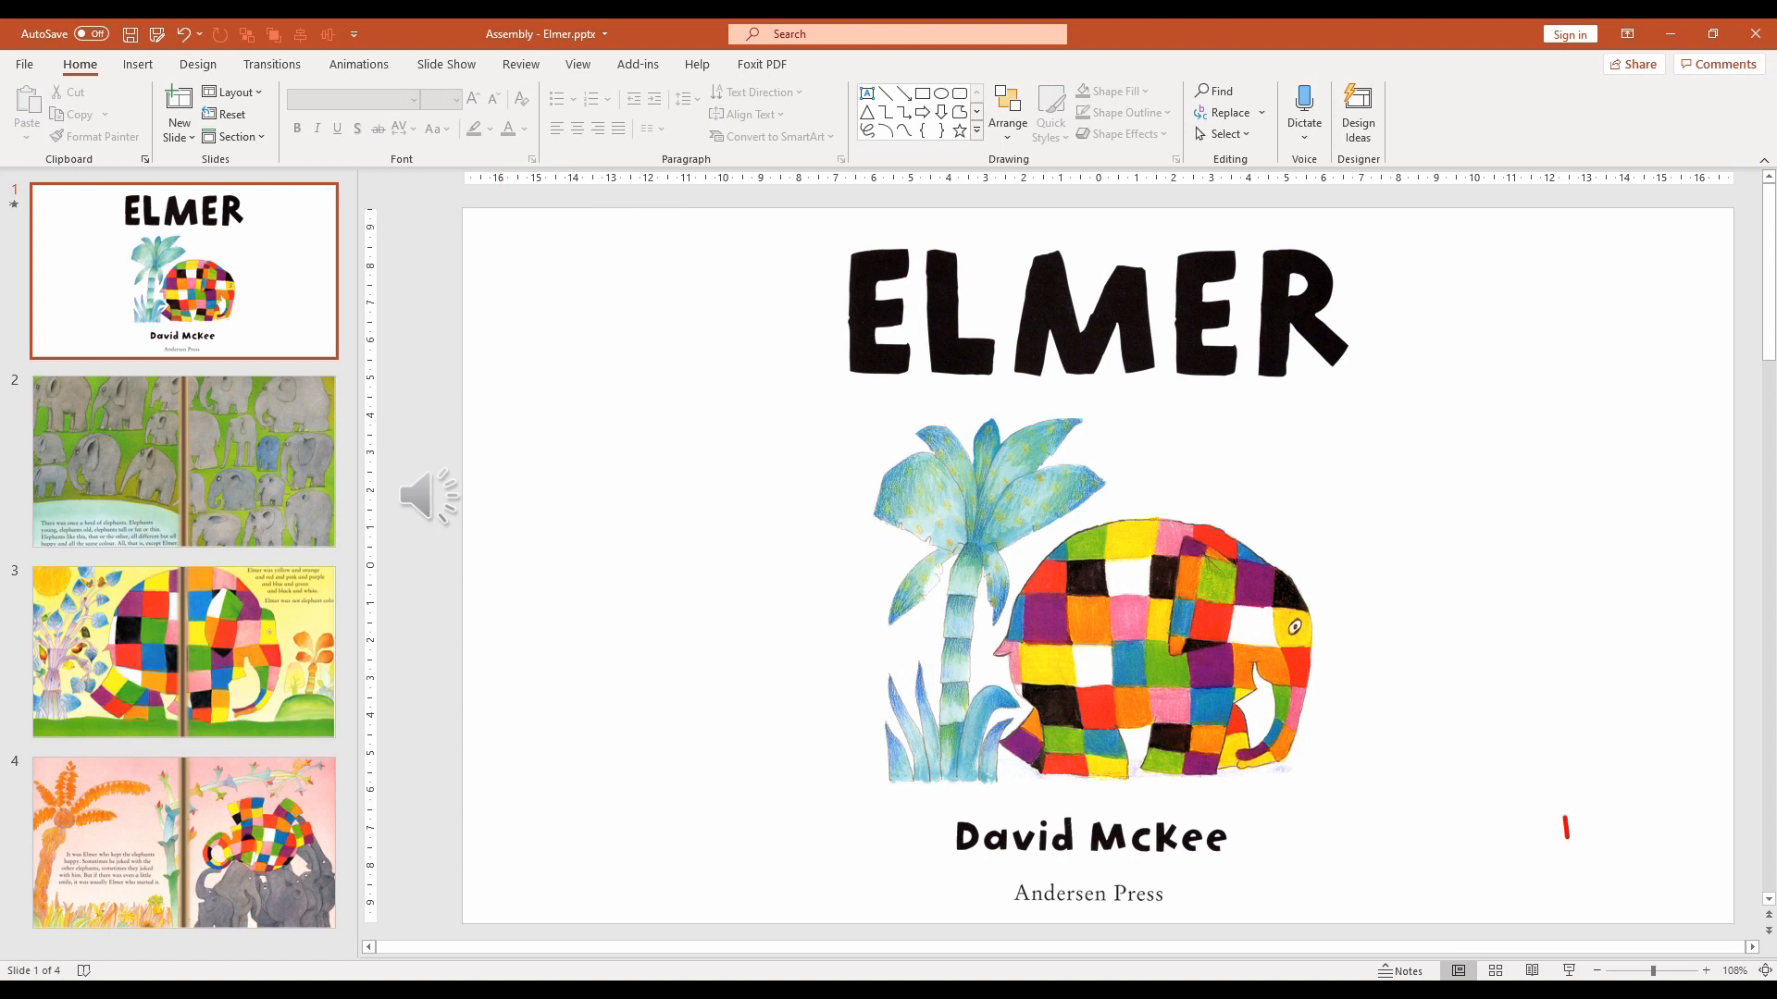
pyautogui.click(1571, 970)
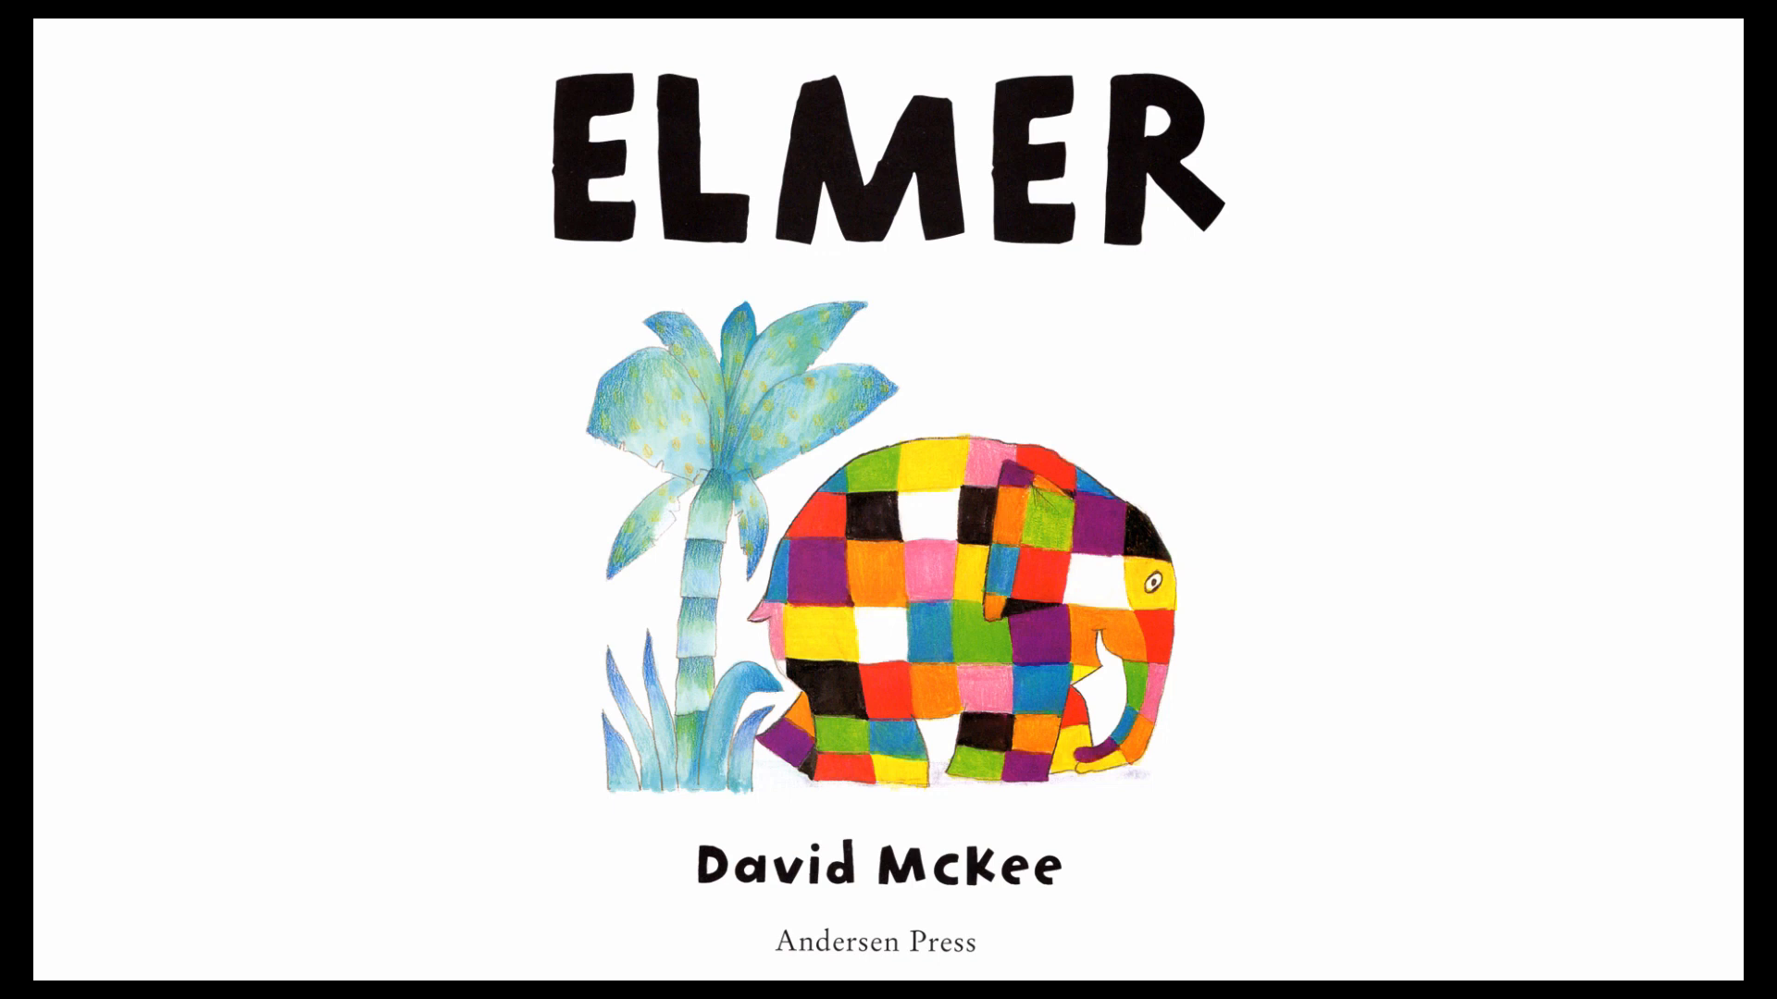
pyautogui.press('Escape')
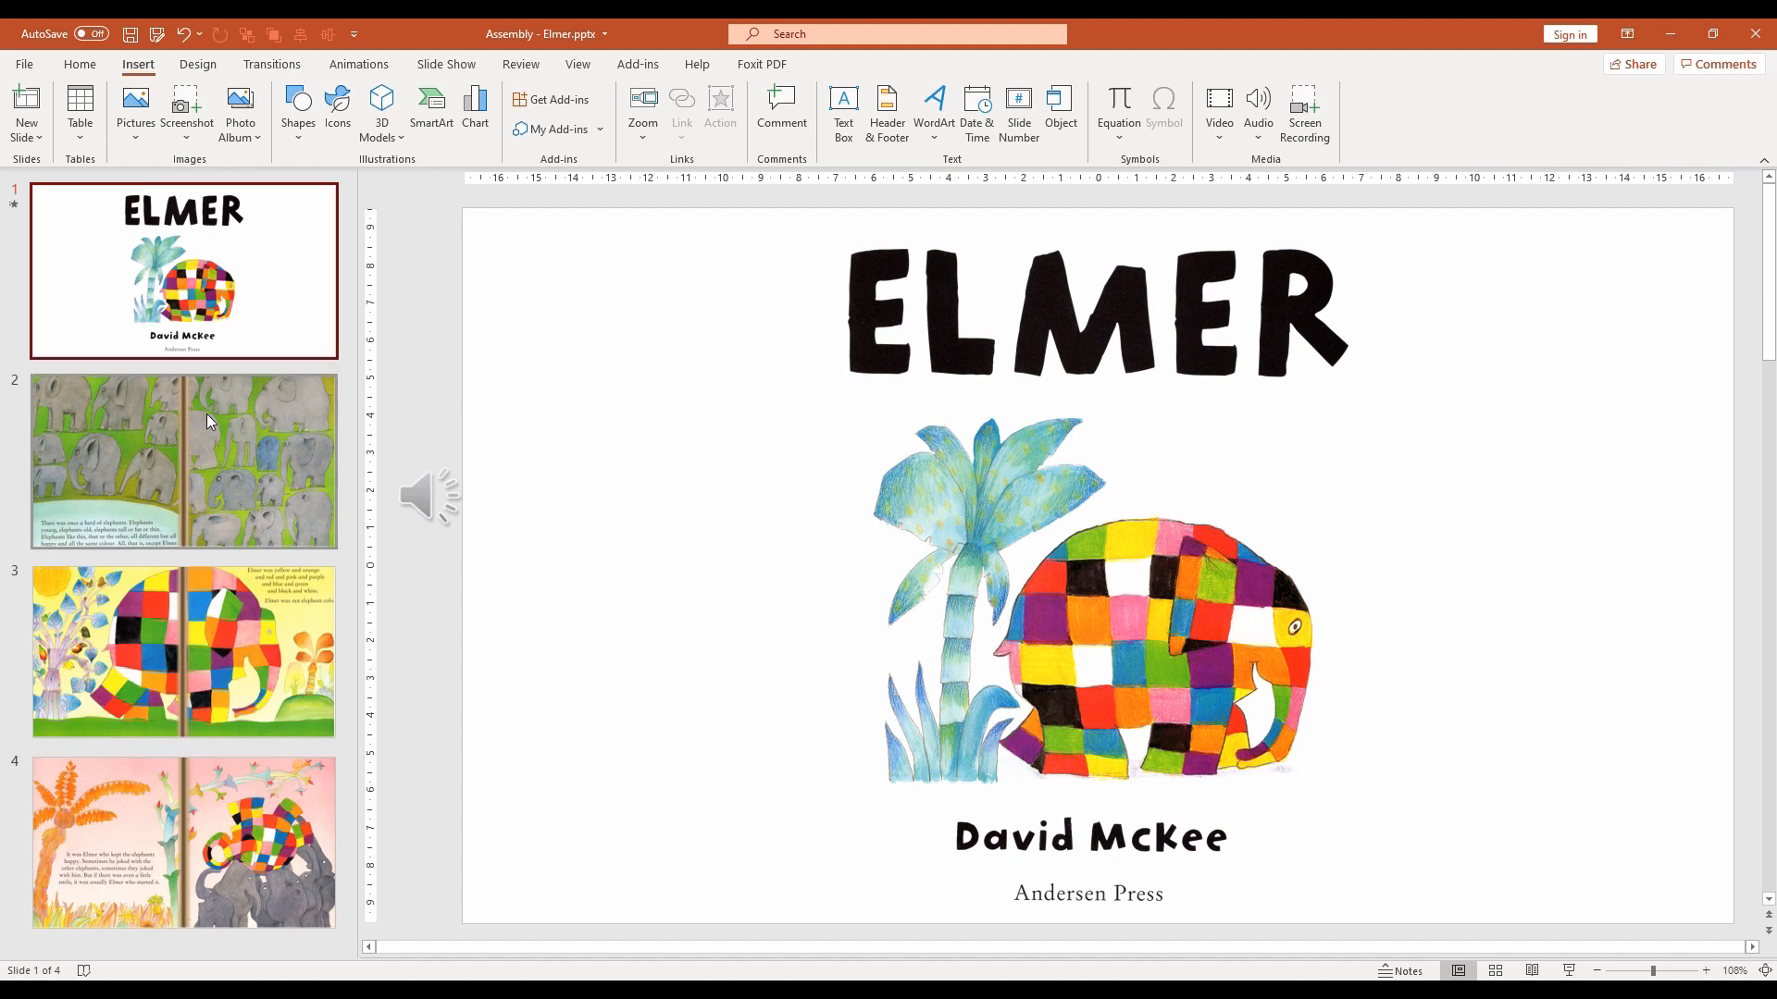
# Apply the Page Curl transition to slide 2
pyautogui.click(196, 461)
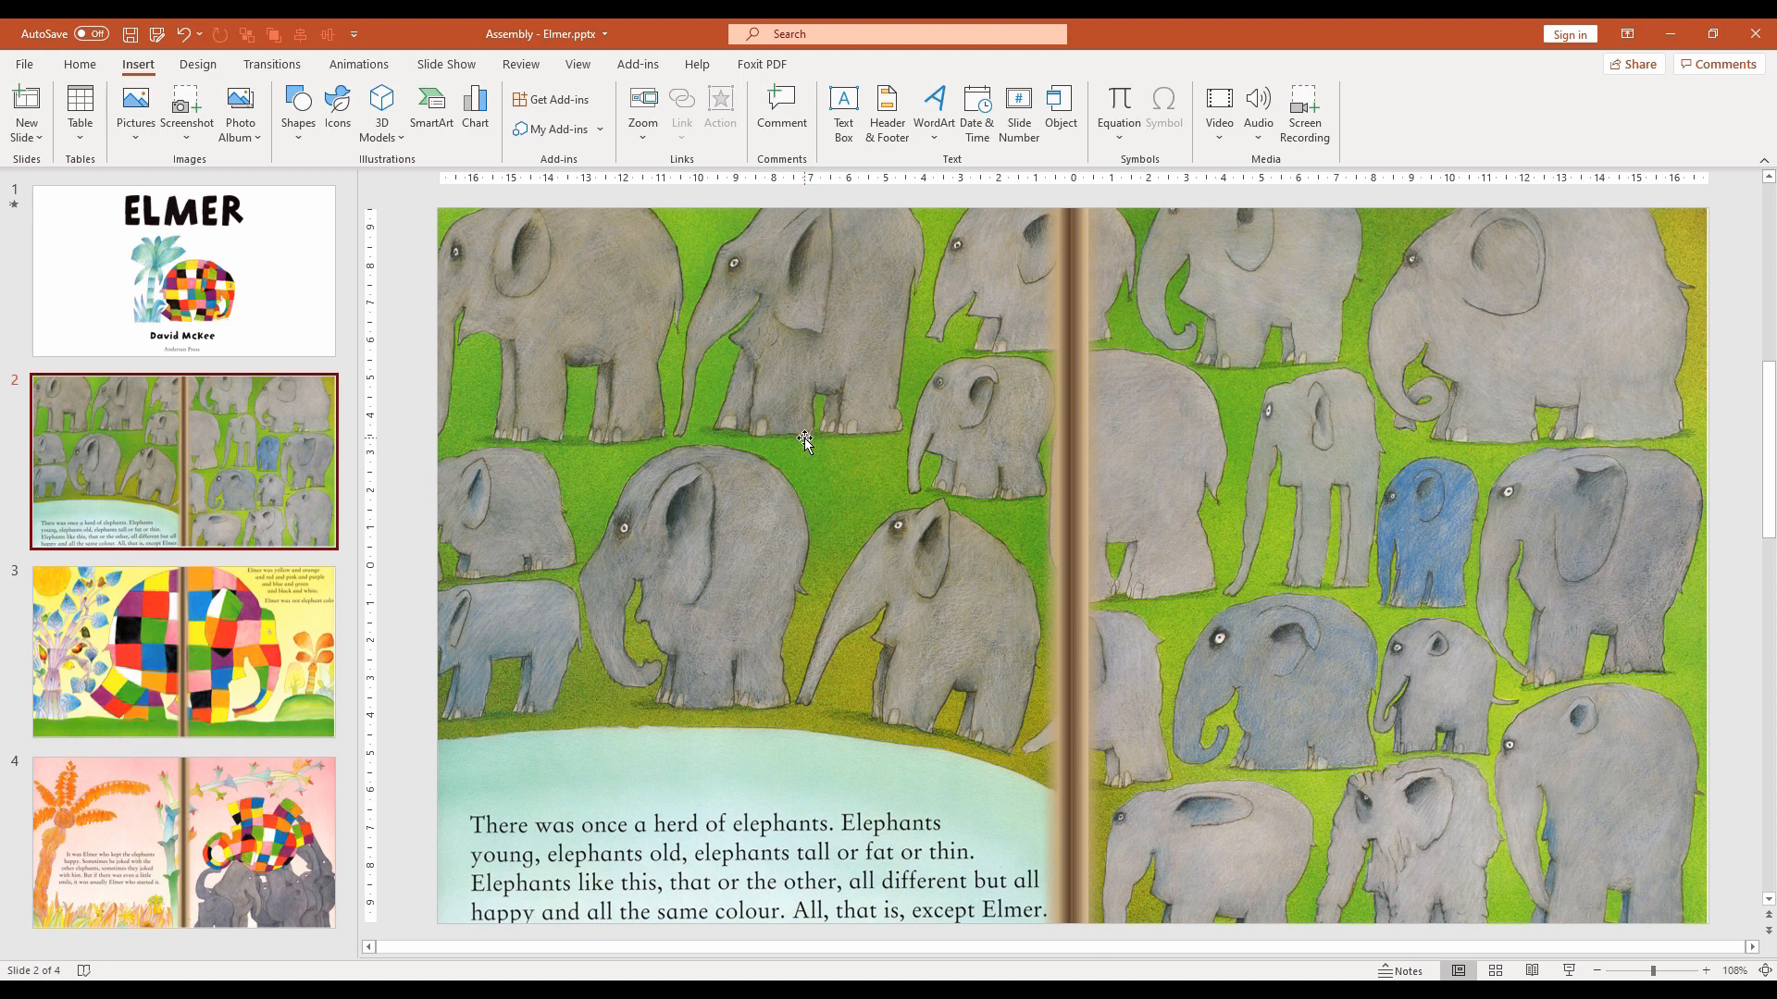
pyautogui.hotkey('ctrl', 'z')
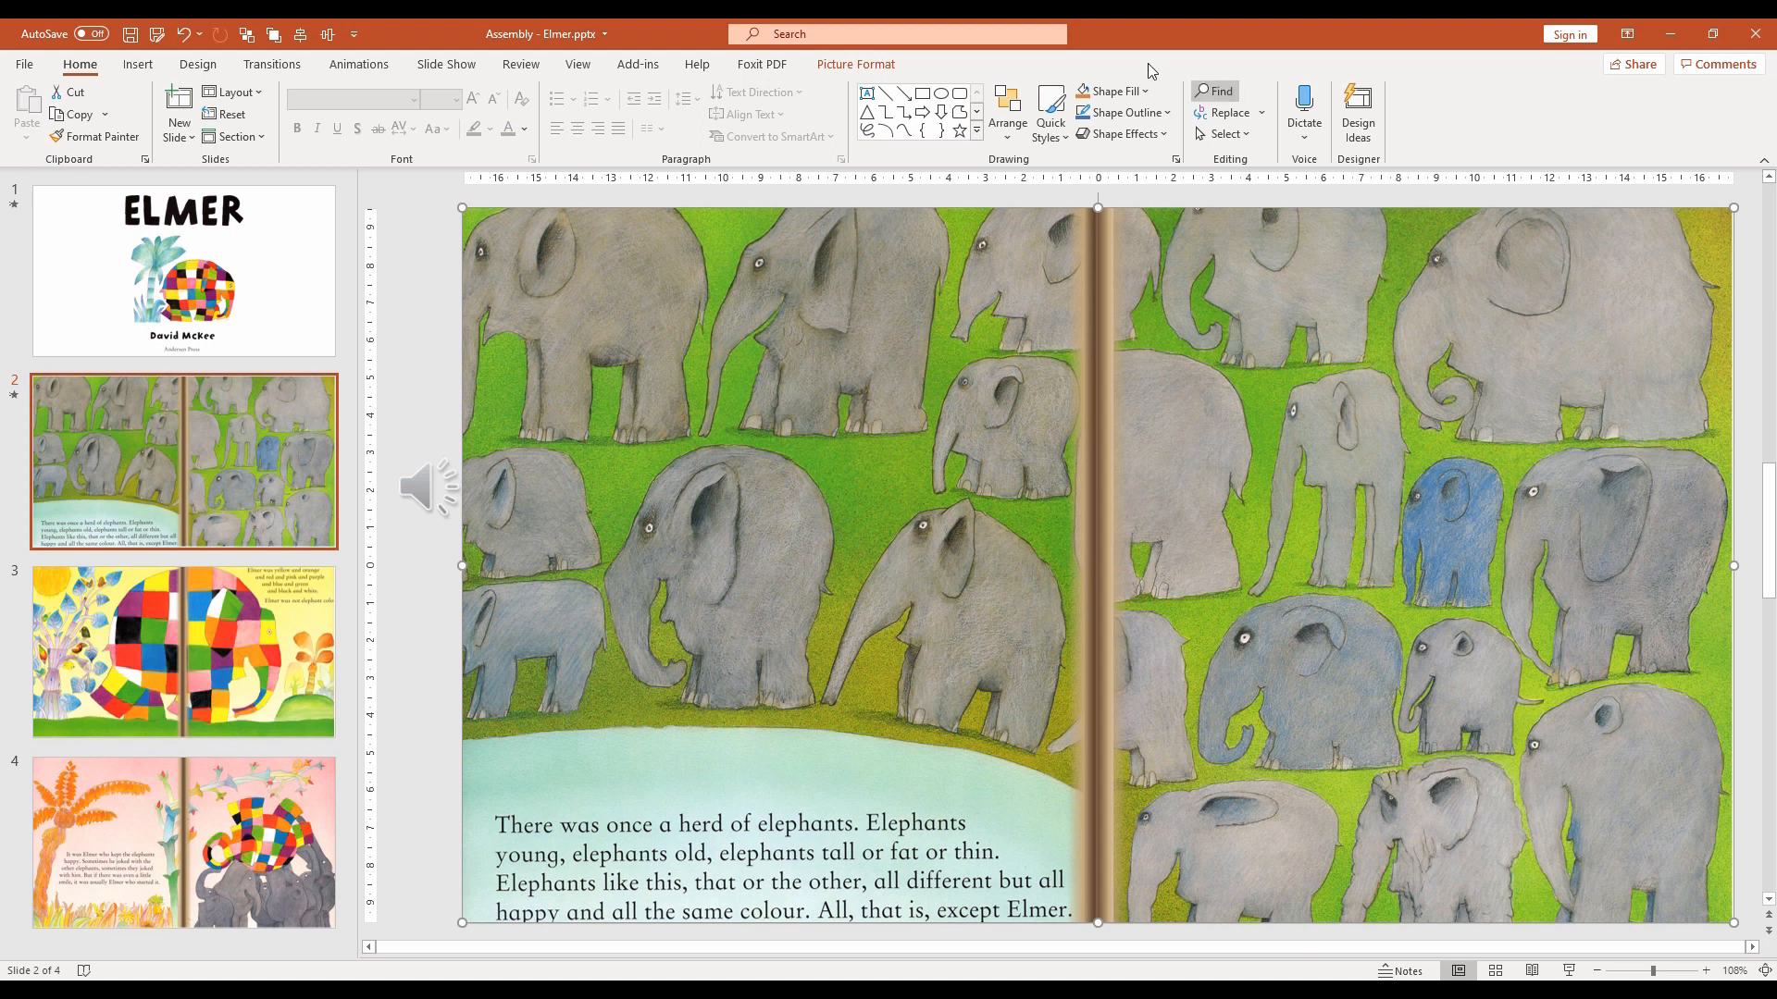
pyautogui.click(270, 69)
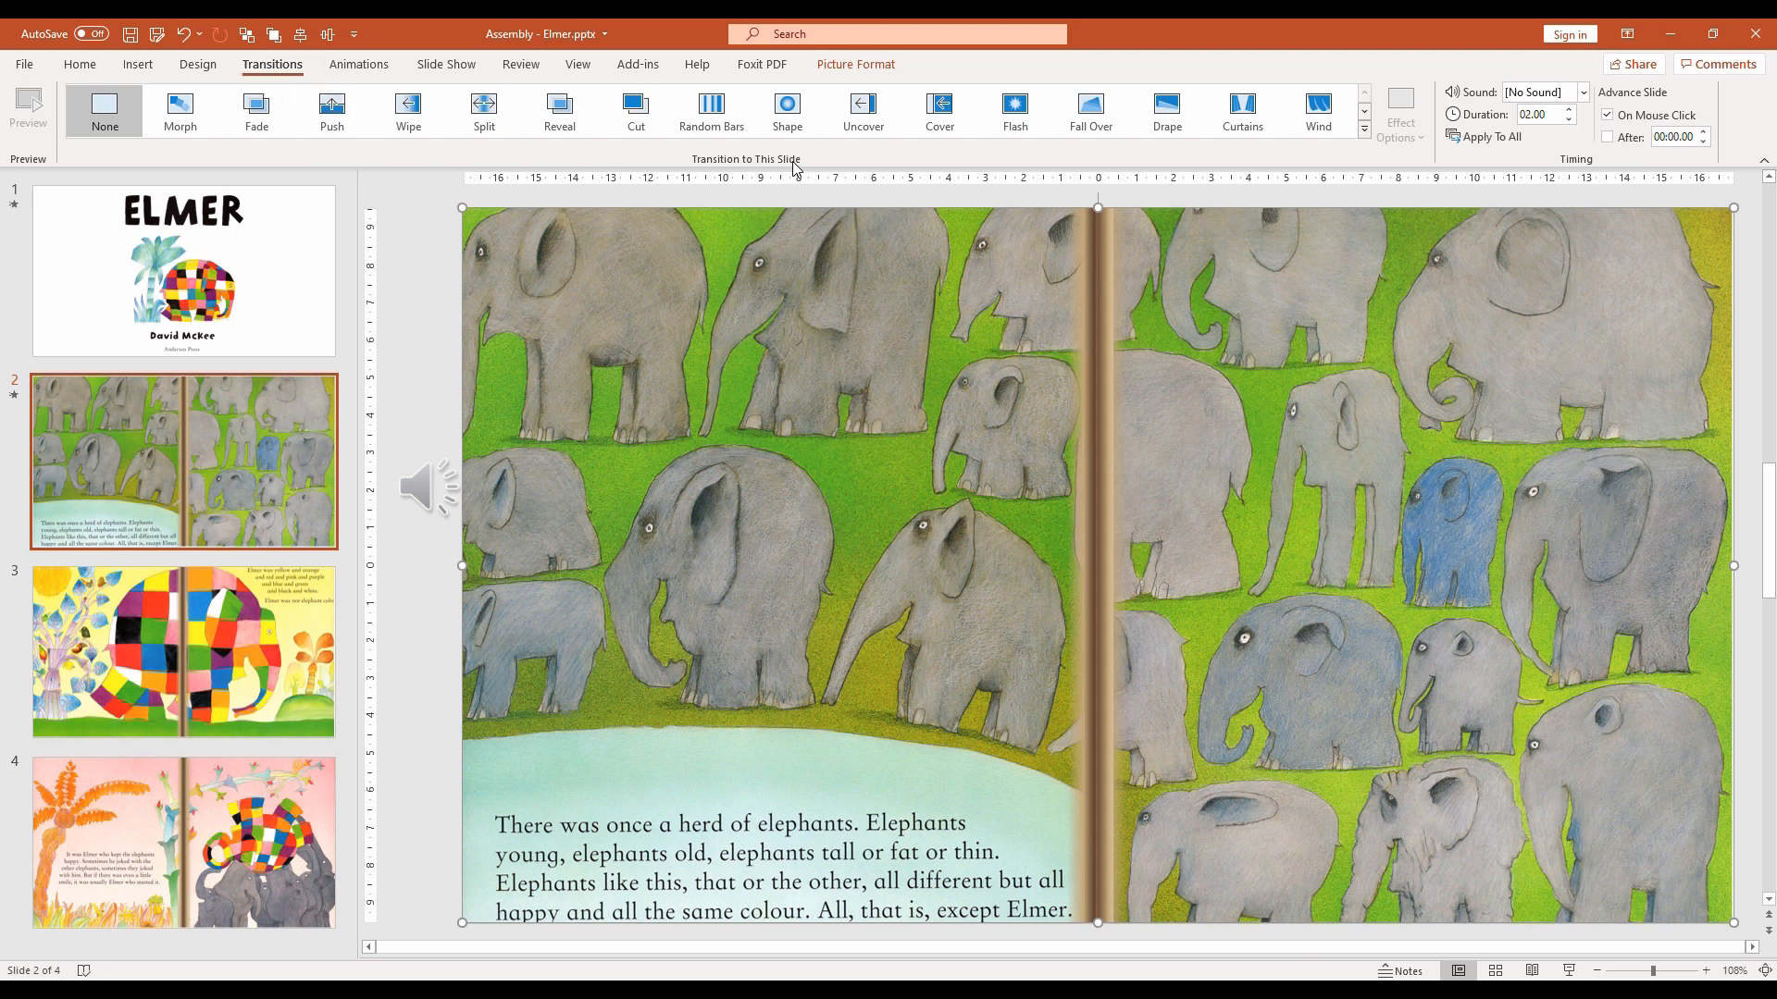
pyautogui.click(1366, 130)
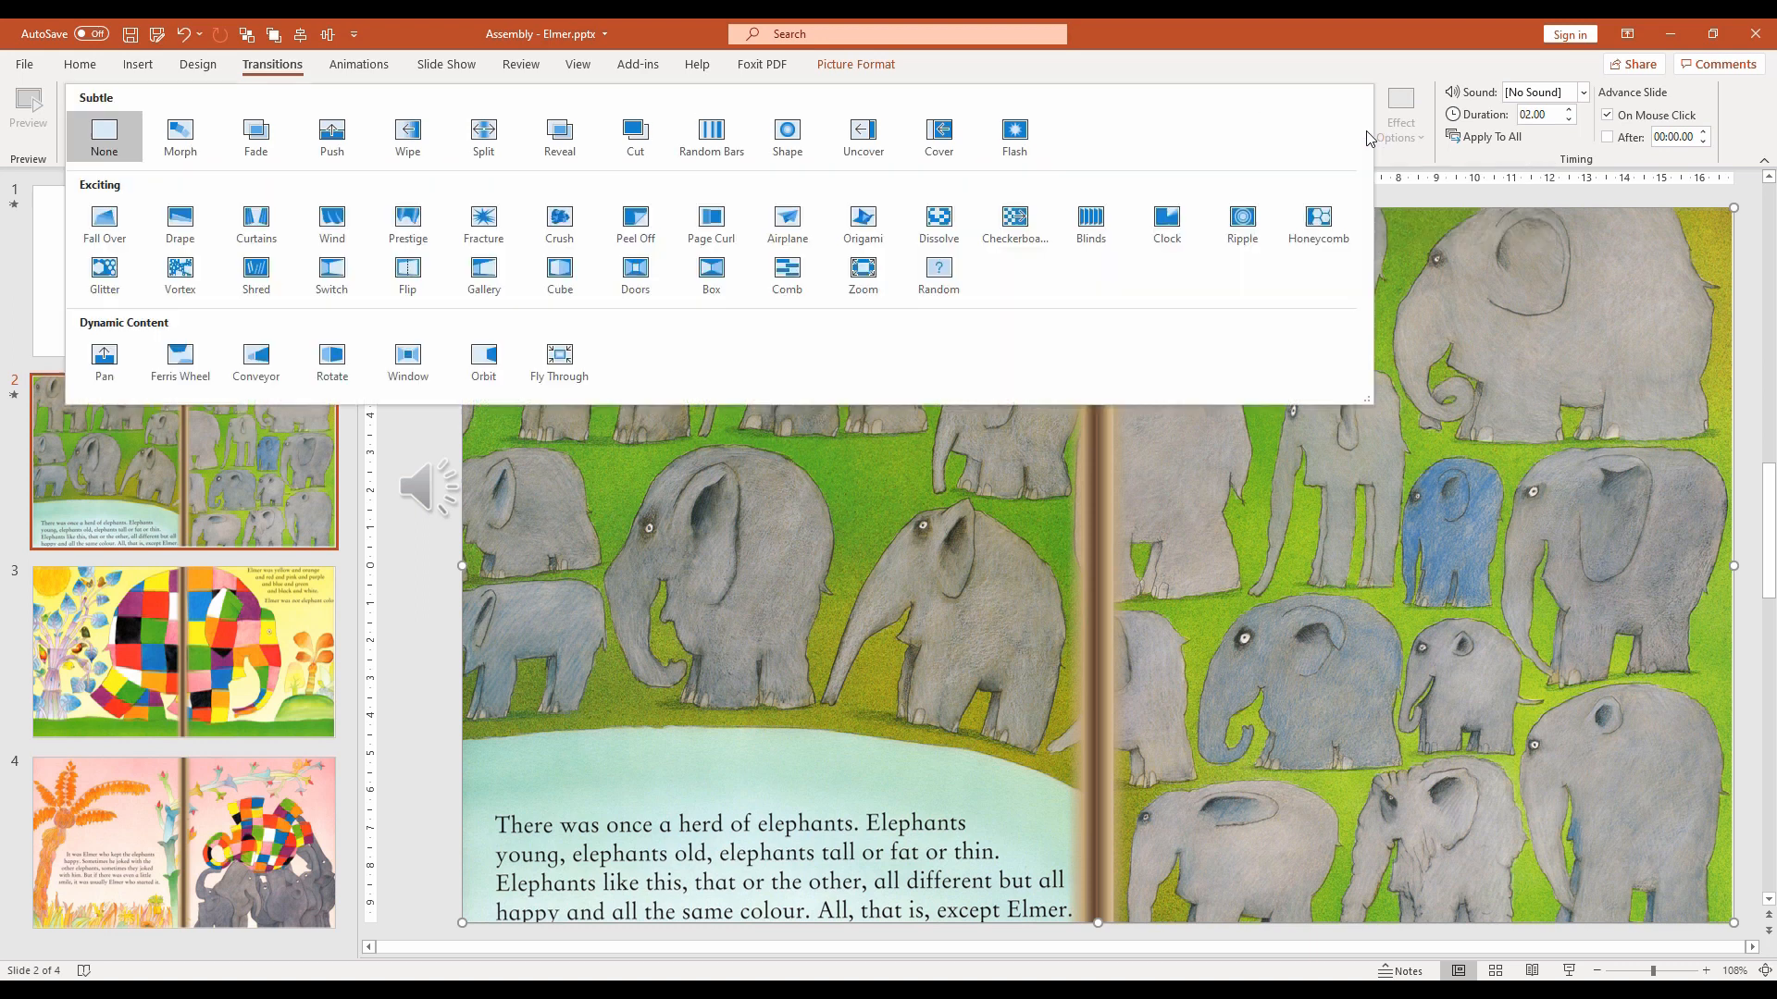
pyautogui.click(714, 230)
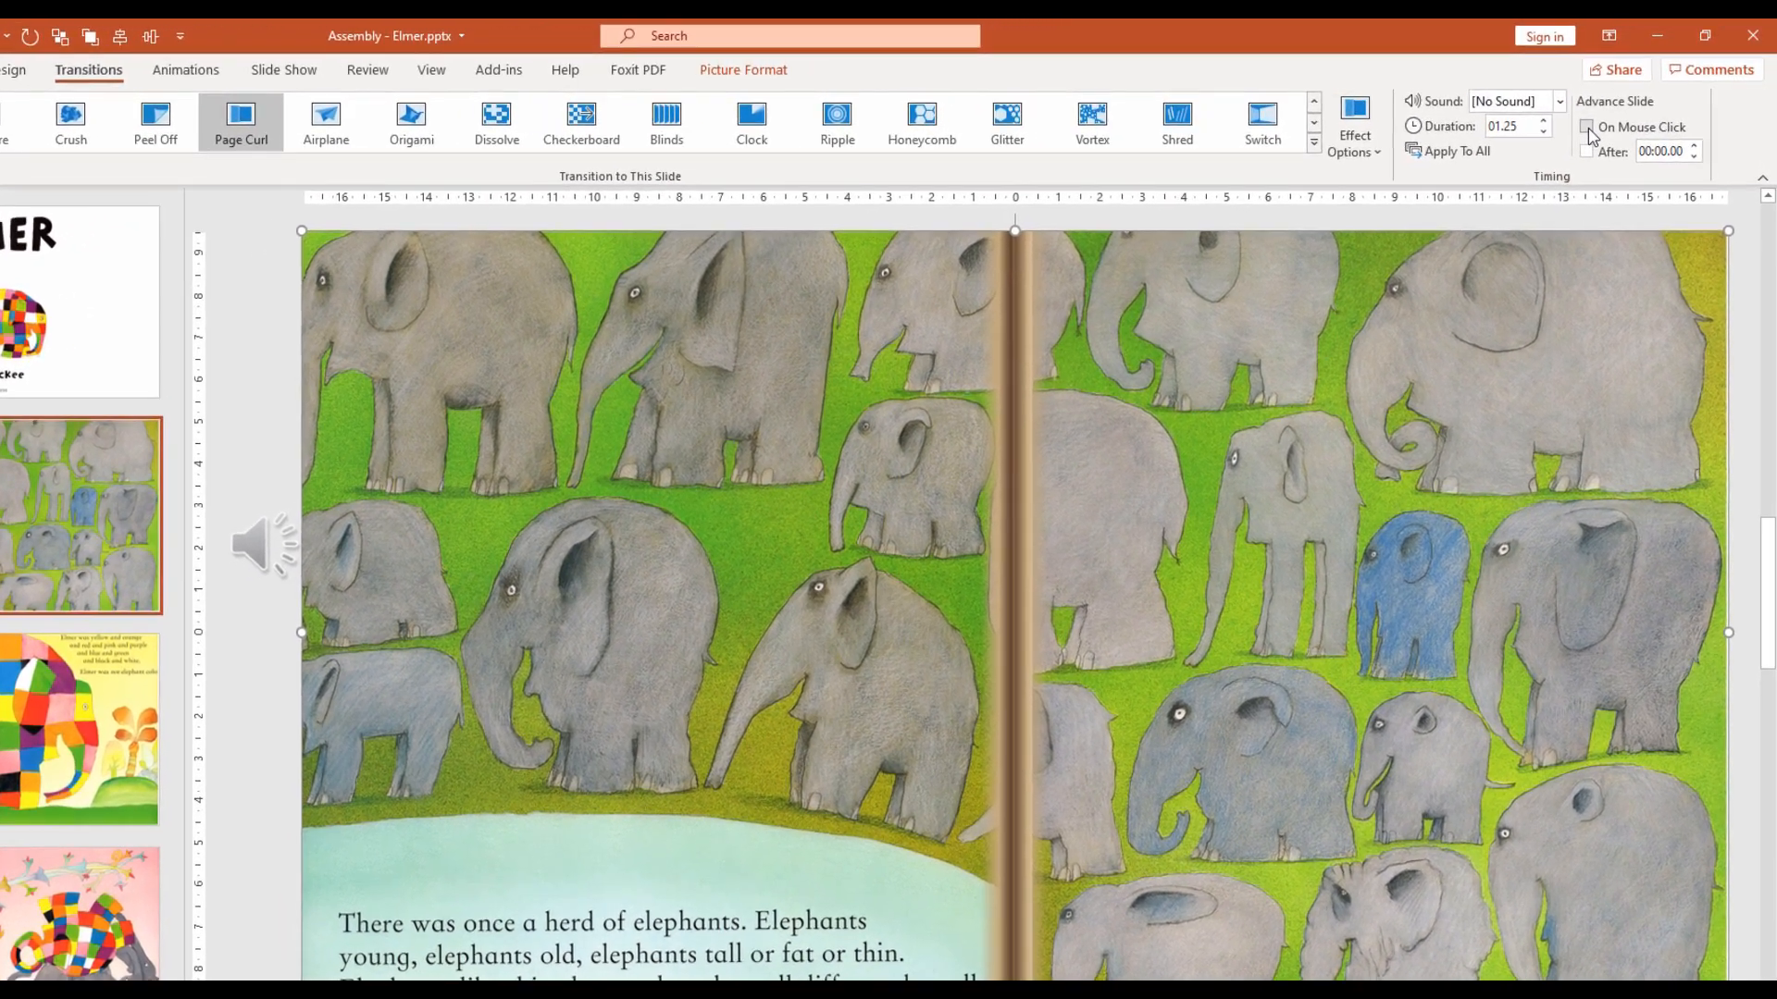
# Make all slides advance automatically after 6 seconds instead of on mouse click
pyautogui.click(1597, 121)
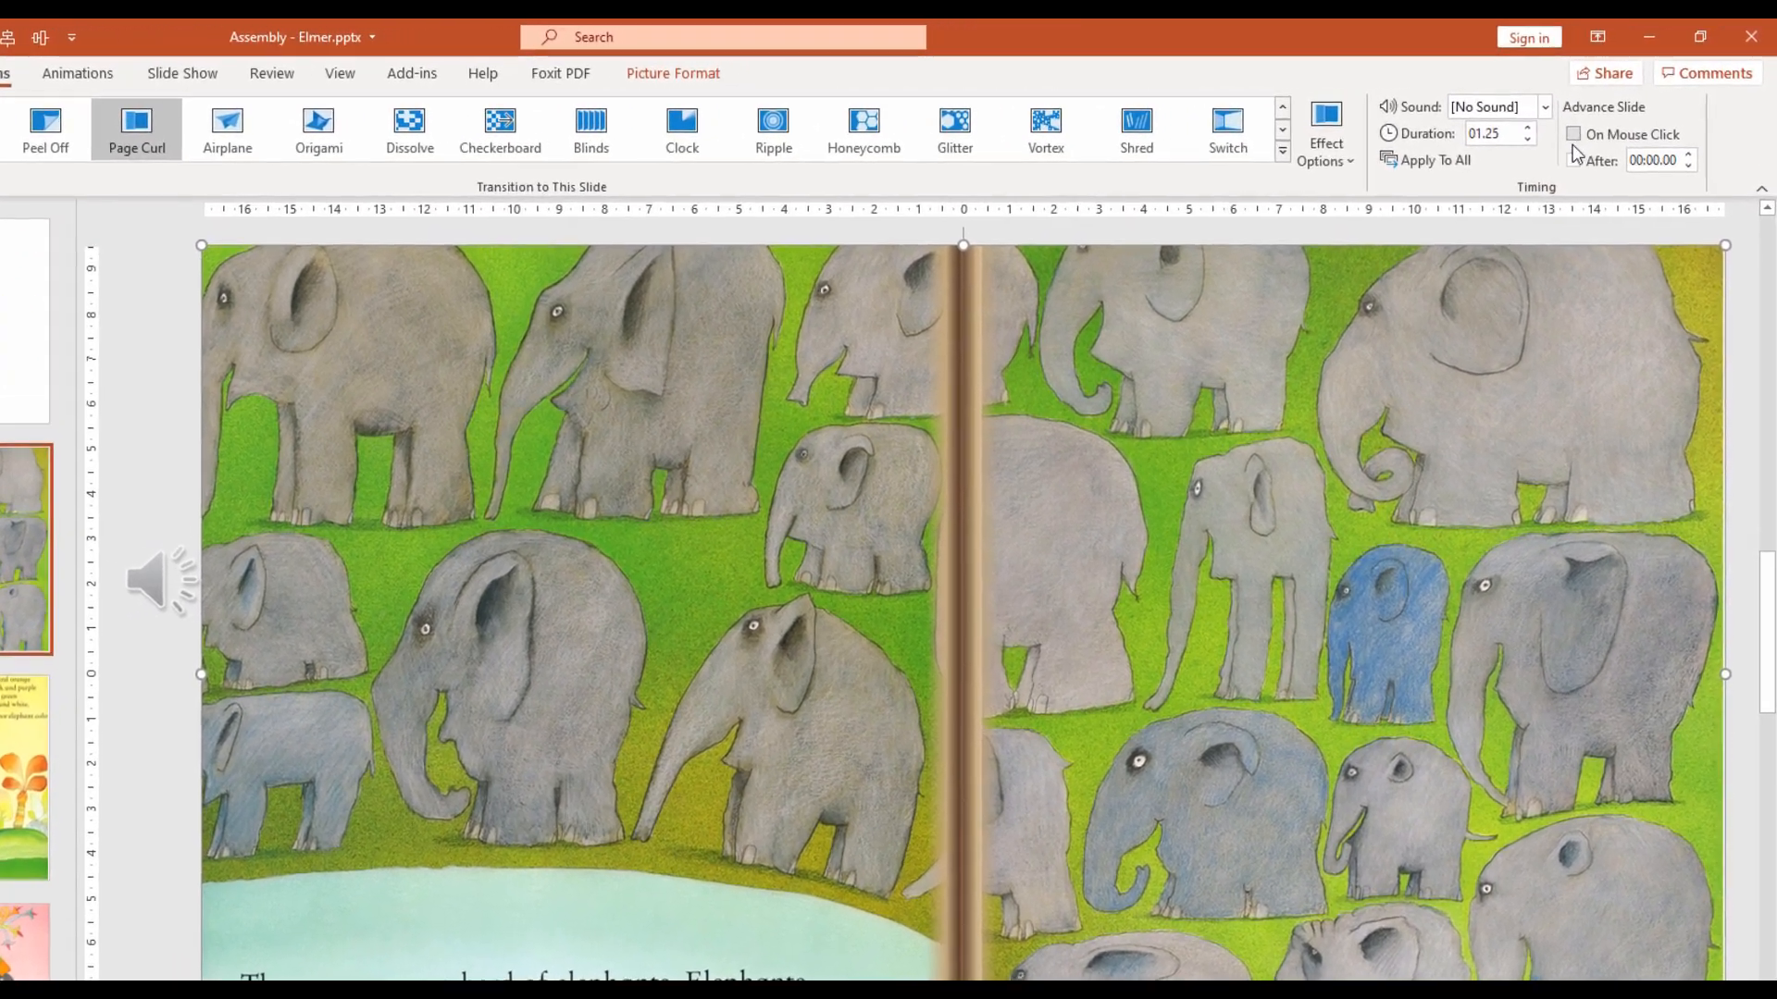
pyautogui.click(1597, 143)
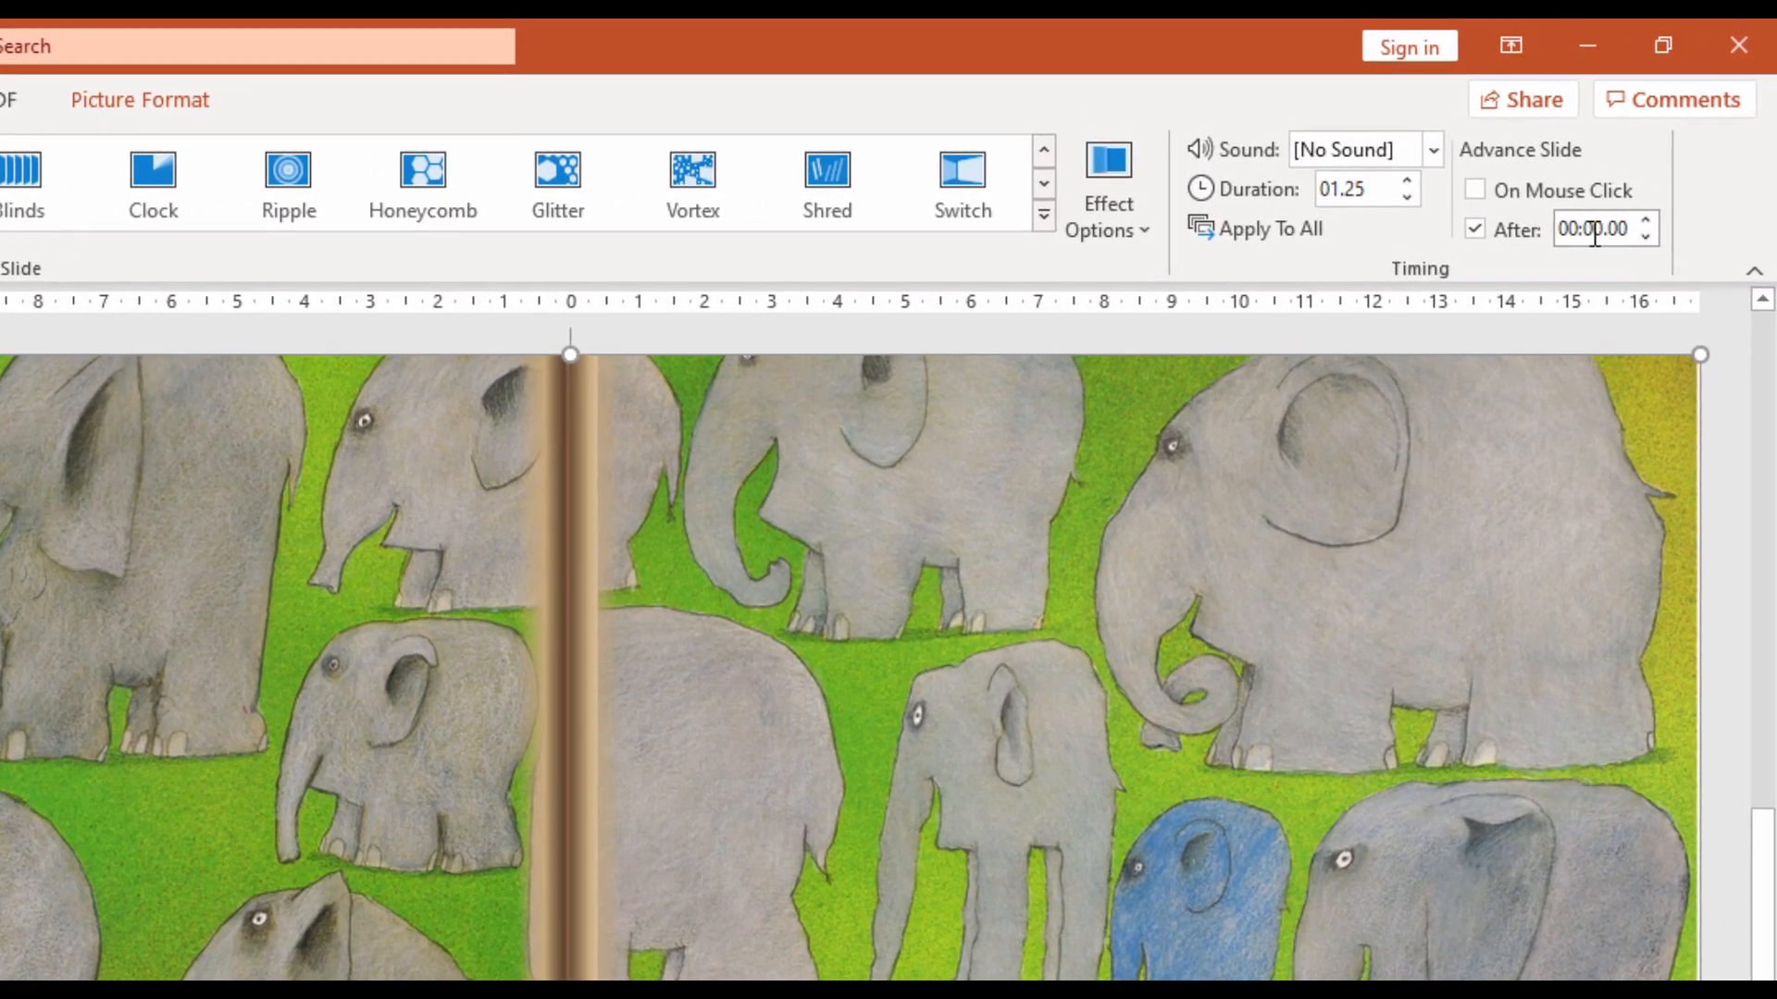
pyautogui.doubleClick(1597, 229)
pyautogui.click(1596, 230)
pyautogui.write('6')
pyautogui.click(1240, 229)
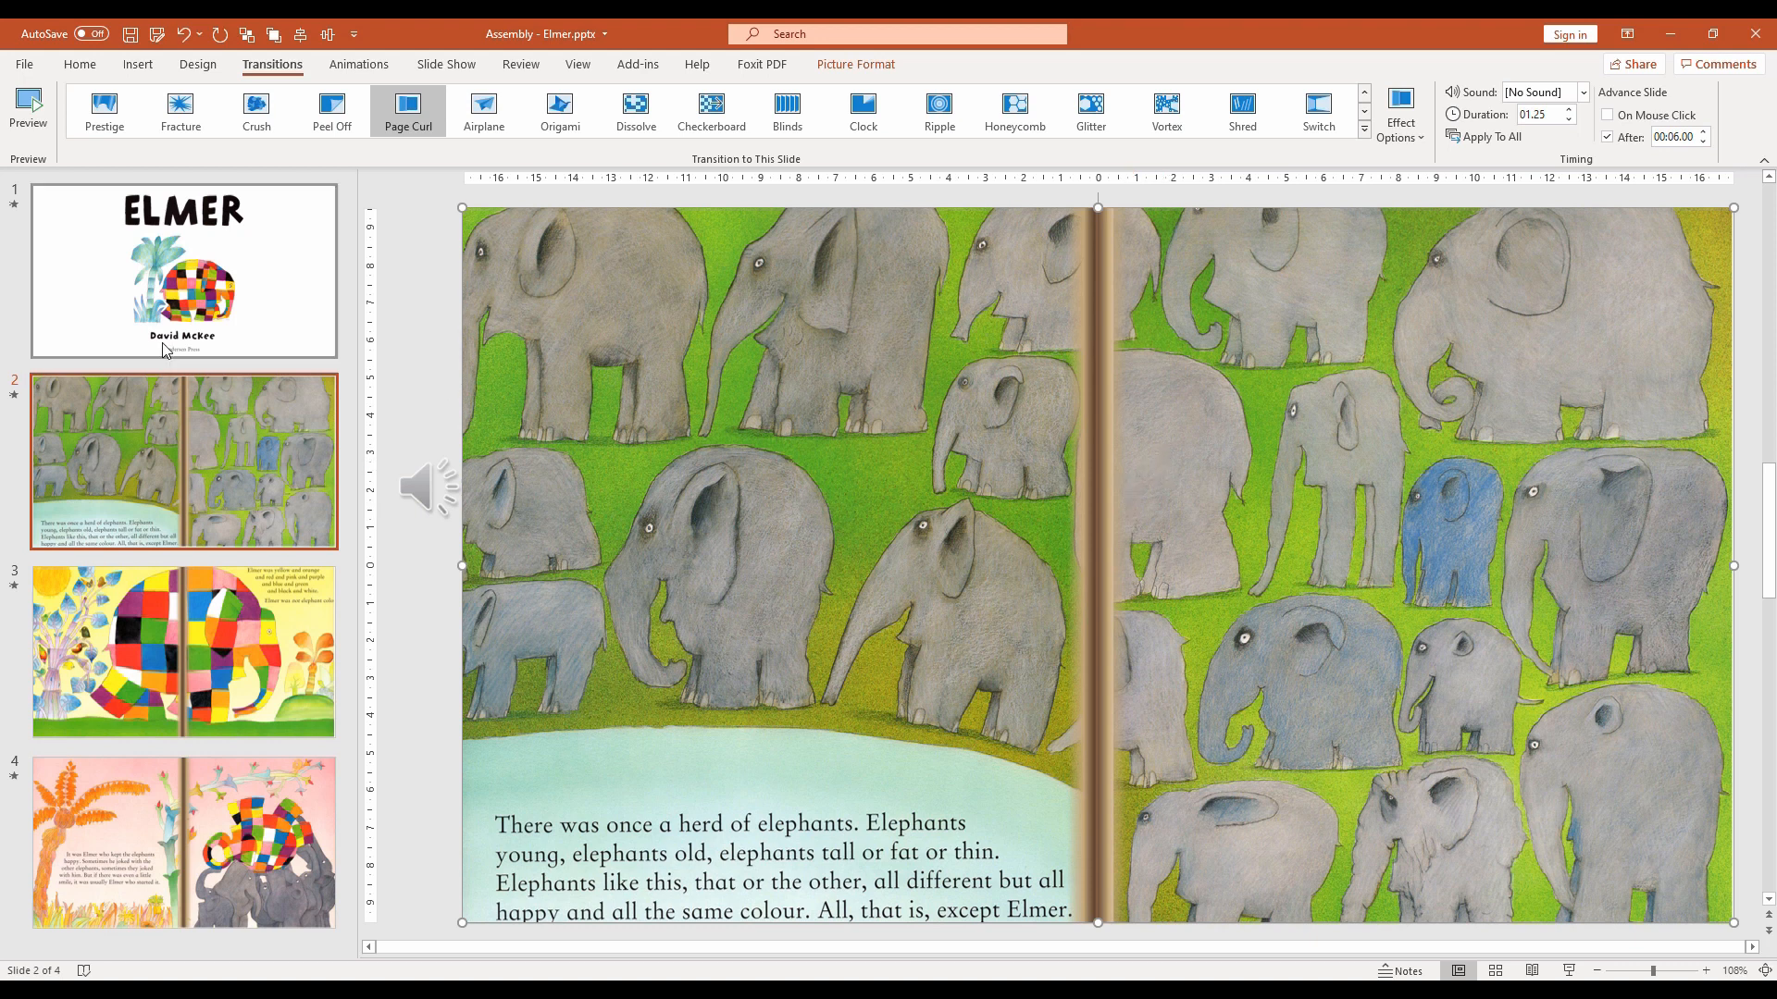
# Set slide 3 to advance automatically after 9 seconds
pyautogui.click(268, 613)
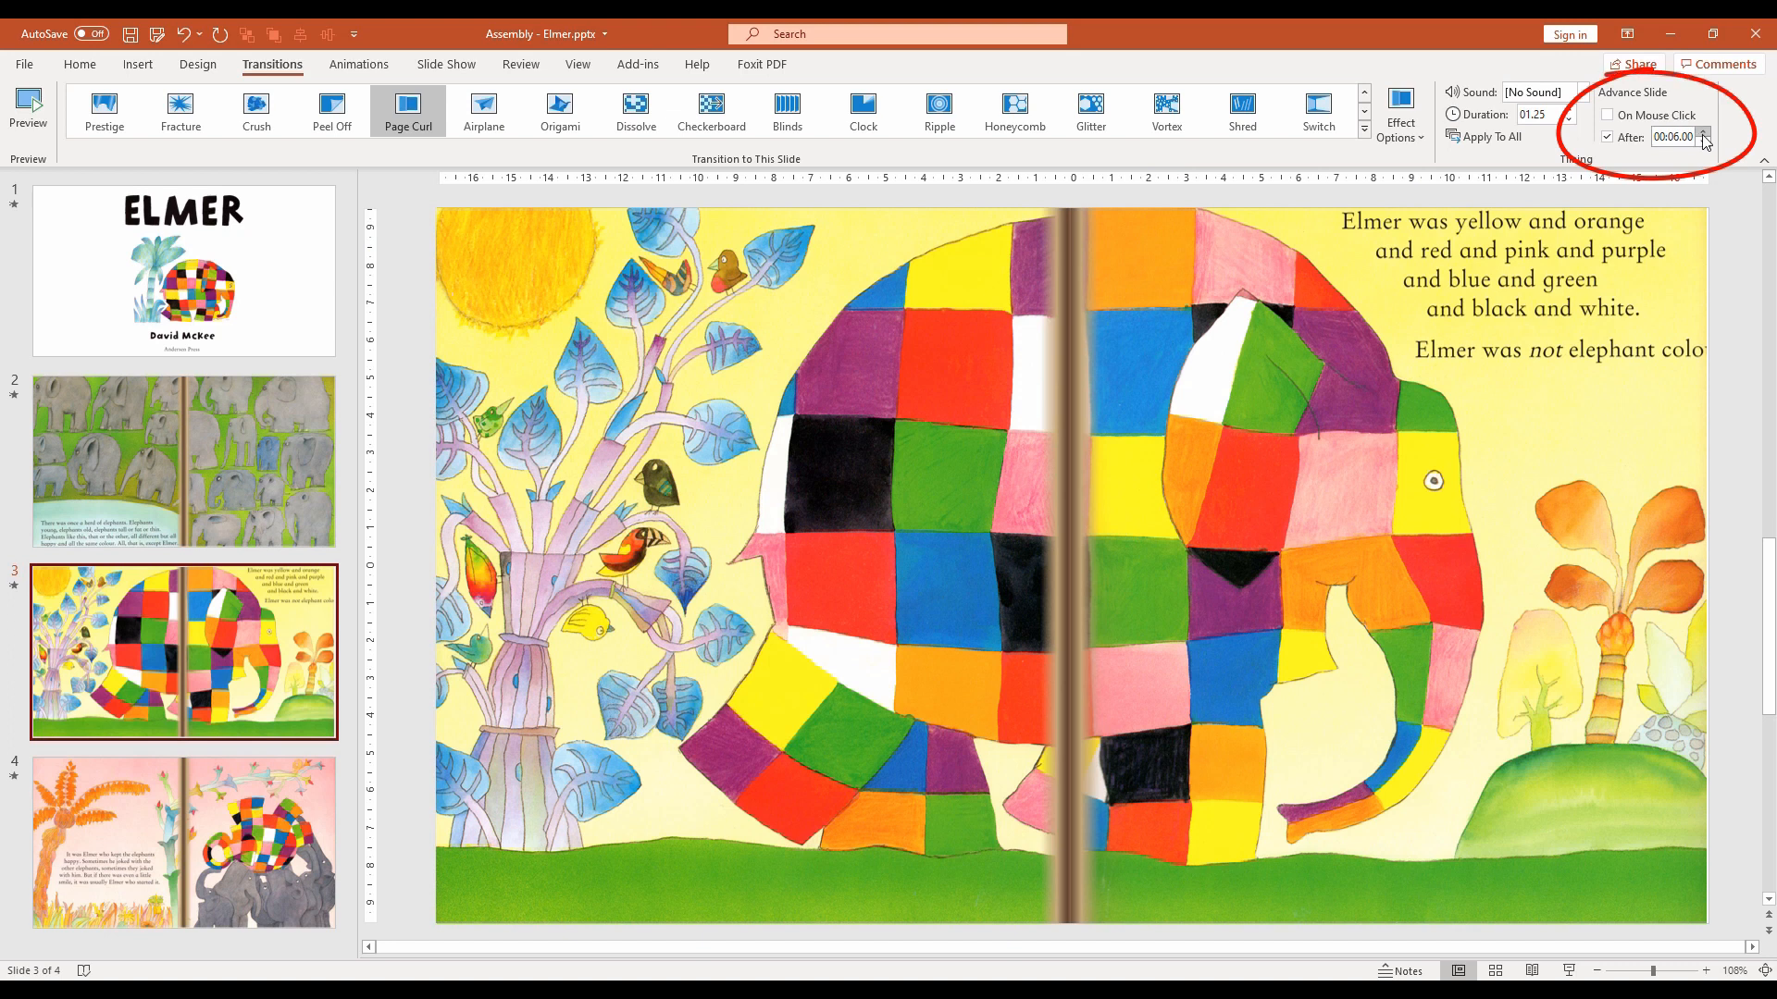
pyautogui.click(1703, 133)
pyautogui.click(1702, 132)
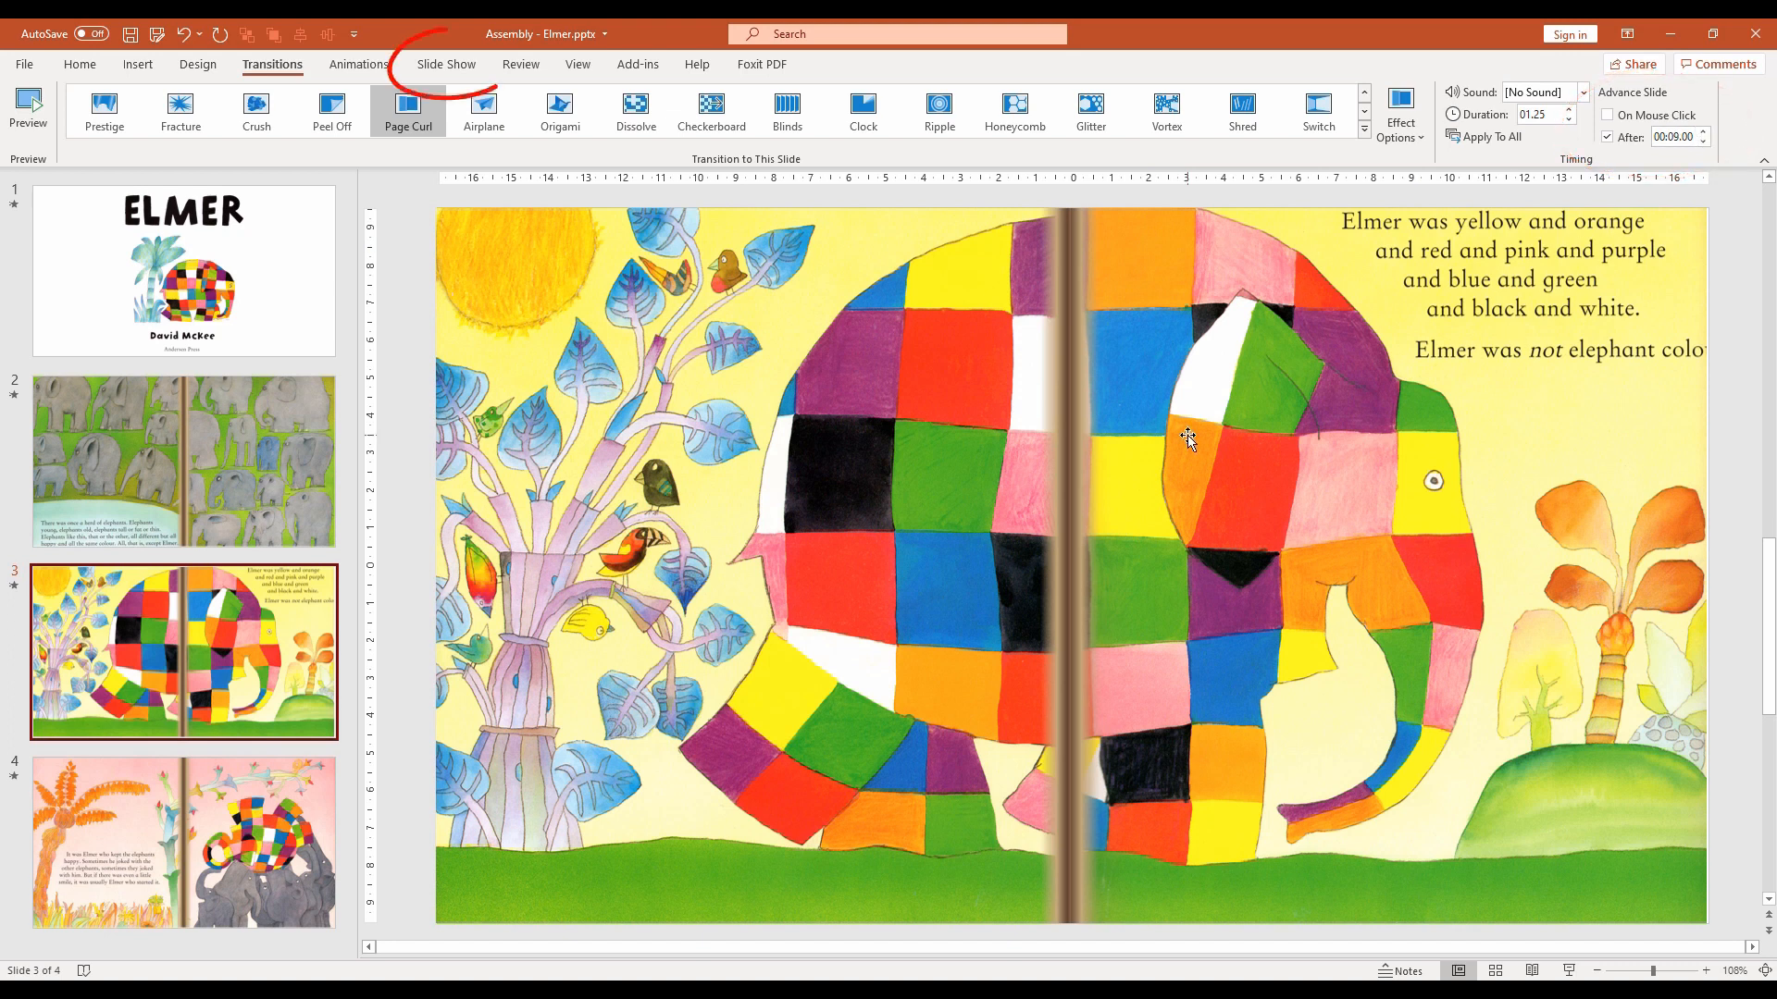
# Save the presentation and open the file type choices for saving a copy of it
pyautogui.click(459, 68)
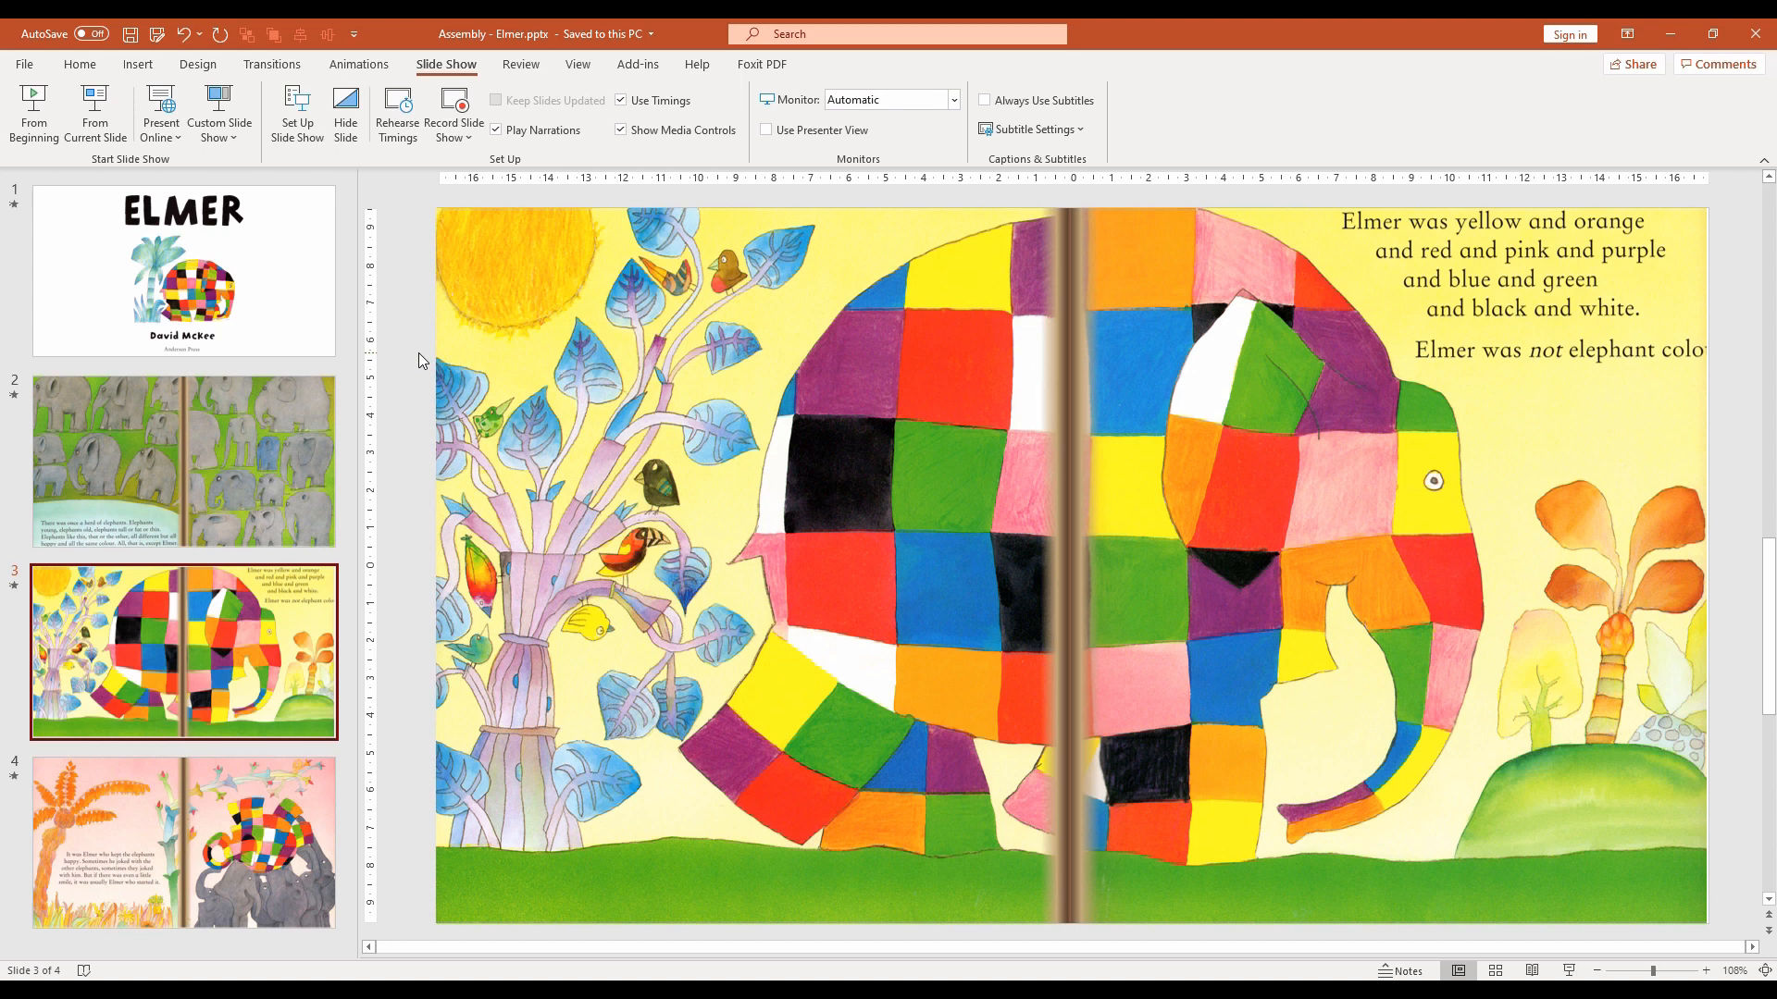
pyautogui.click(131, 37)
pyautogui.click(24, 66)
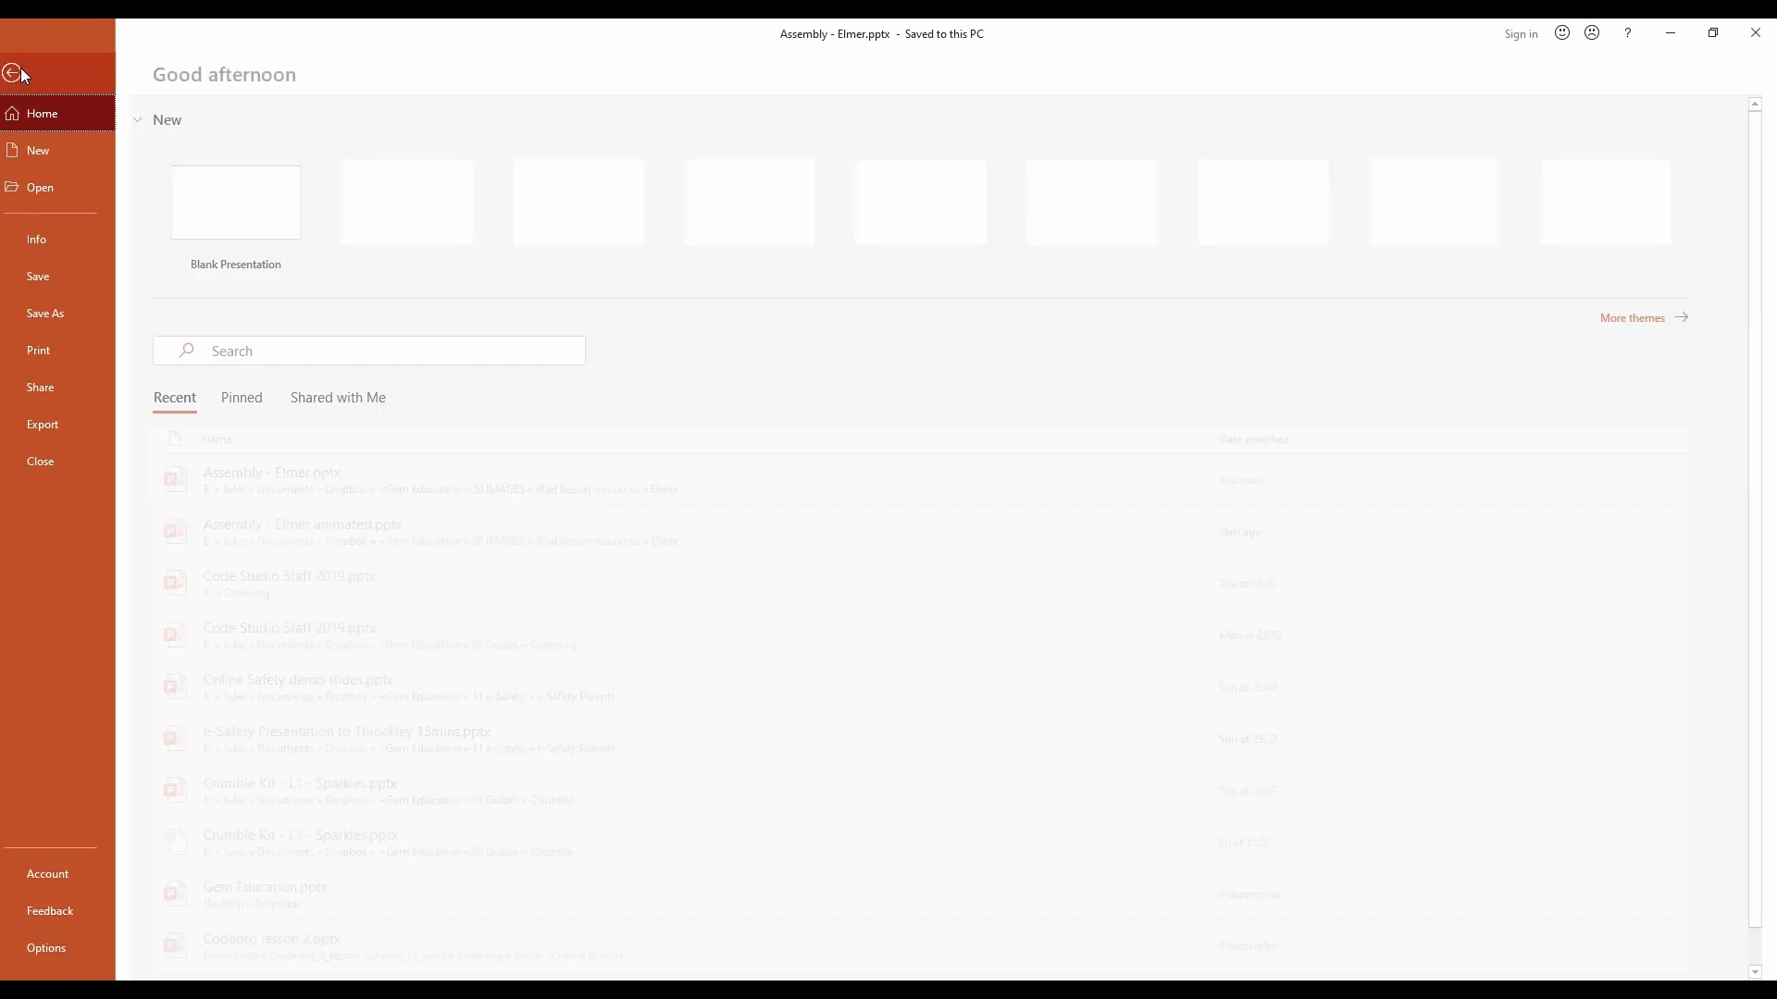
pyautogui.click(73, 319)
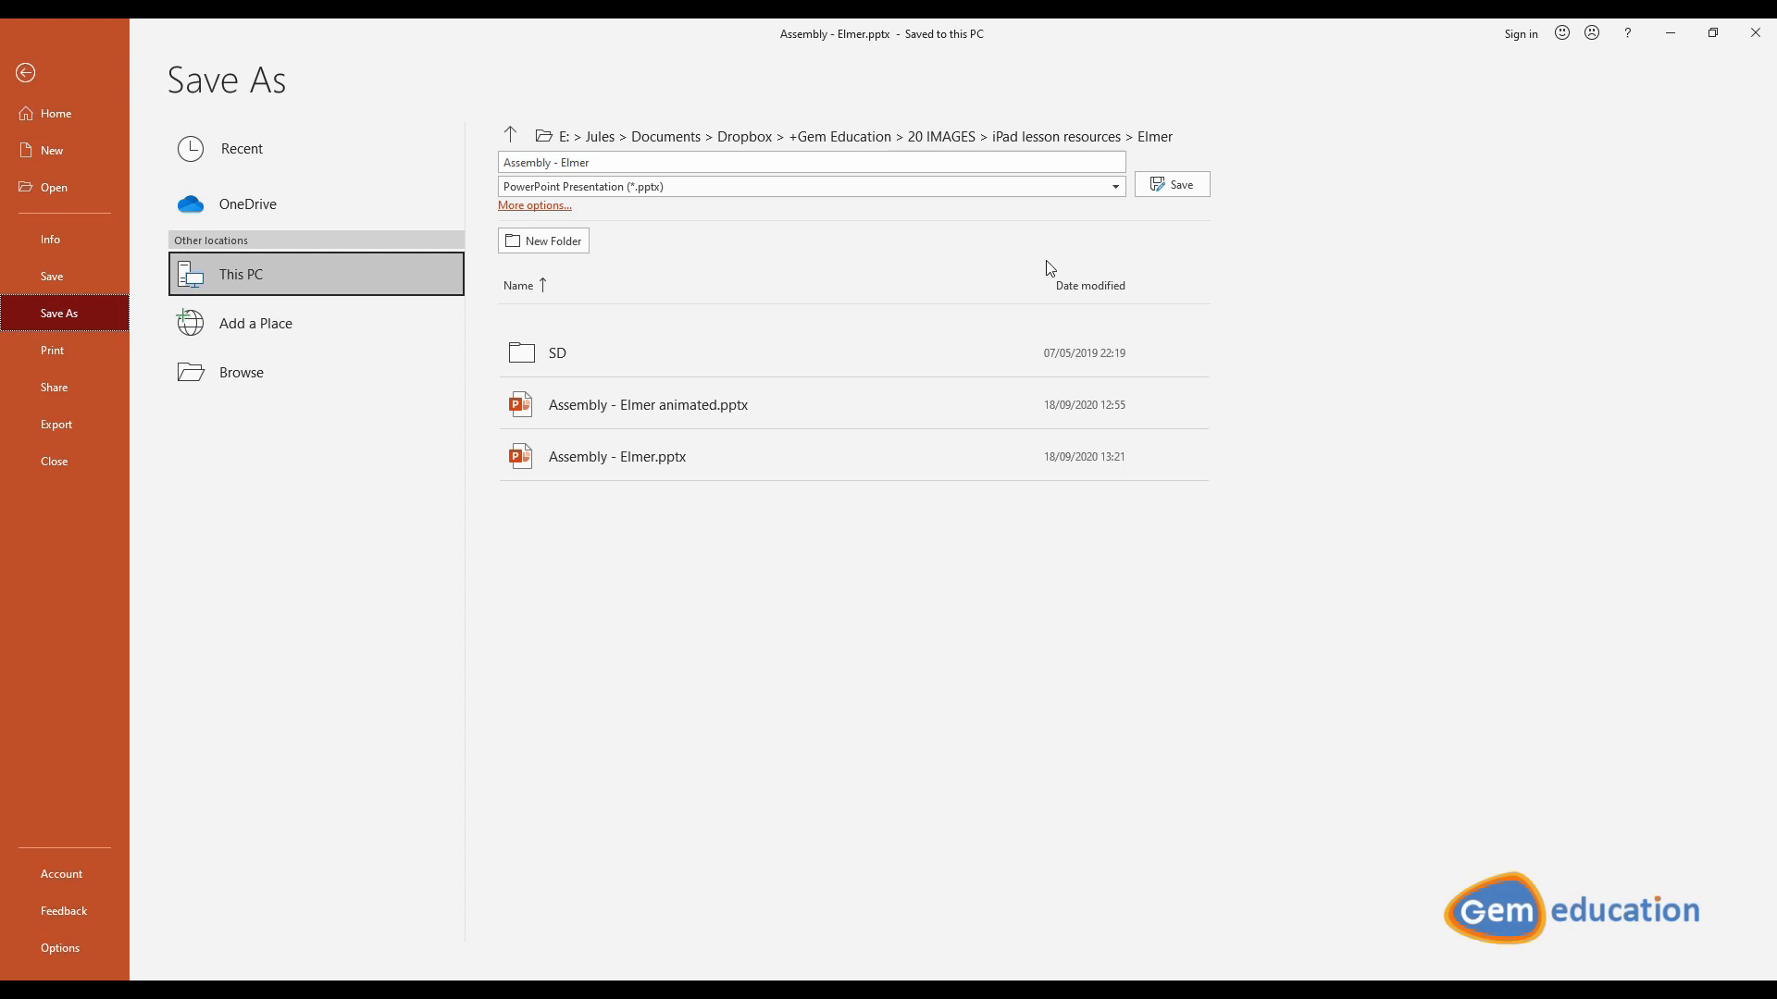
pyautogui.click(1116, 188)
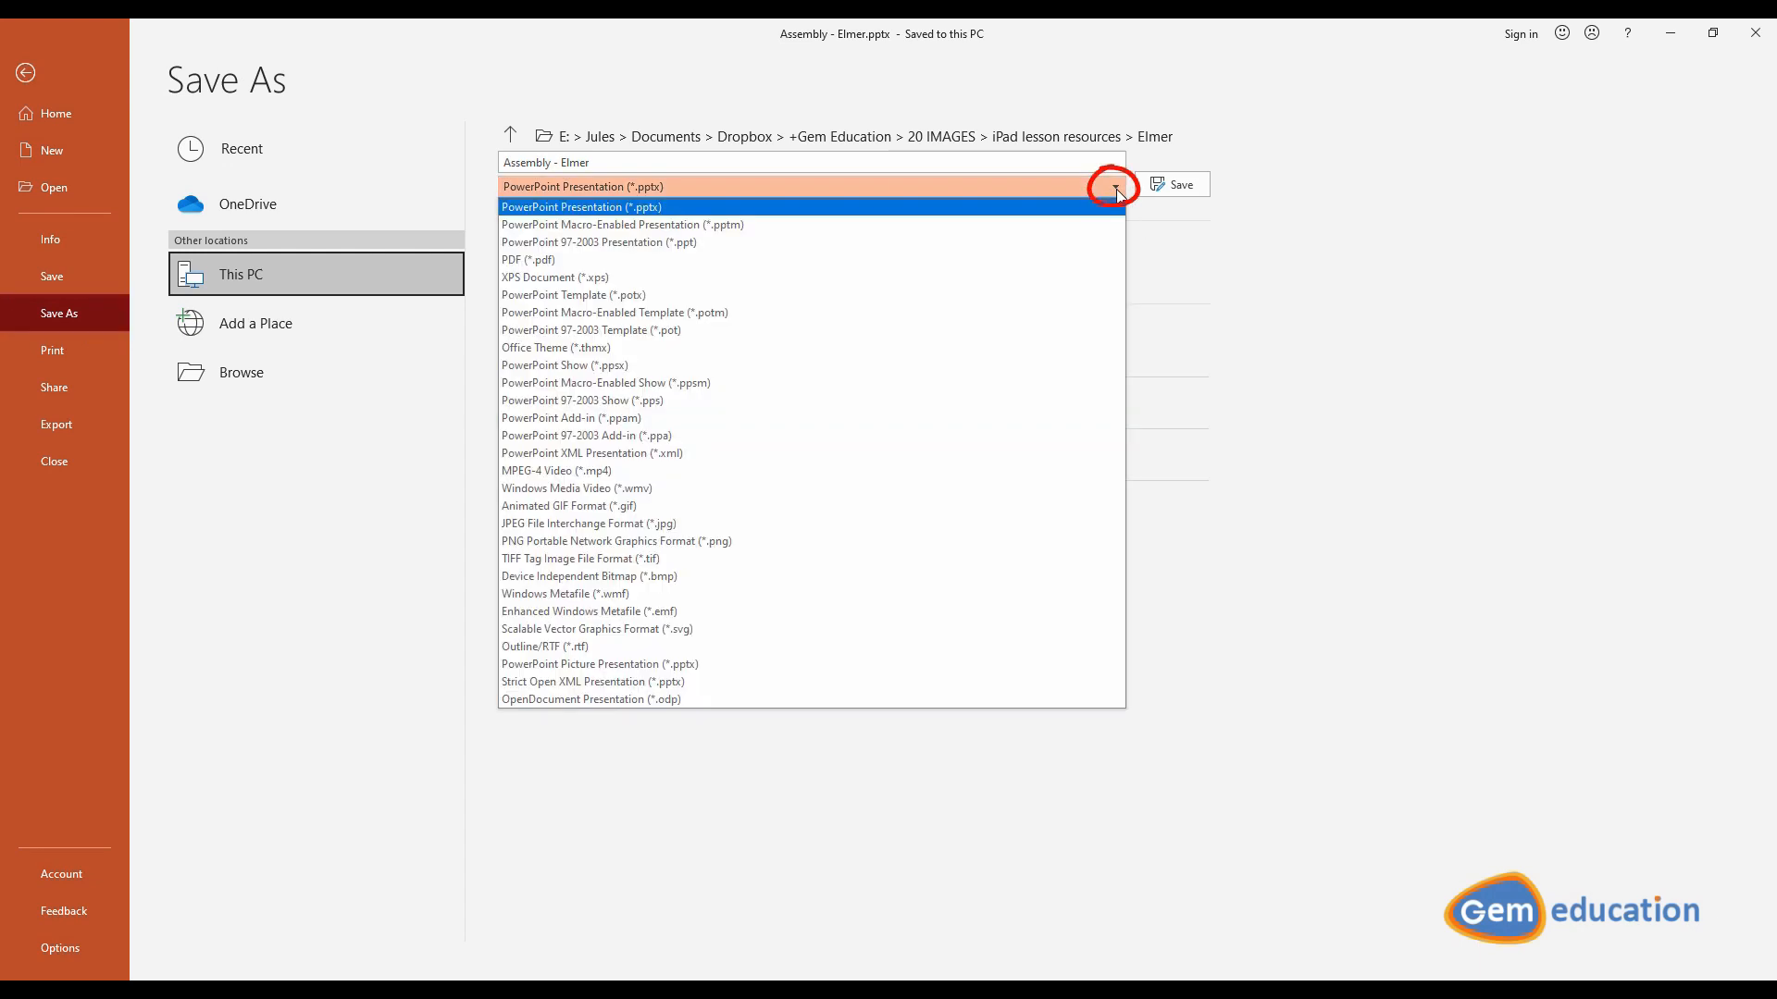